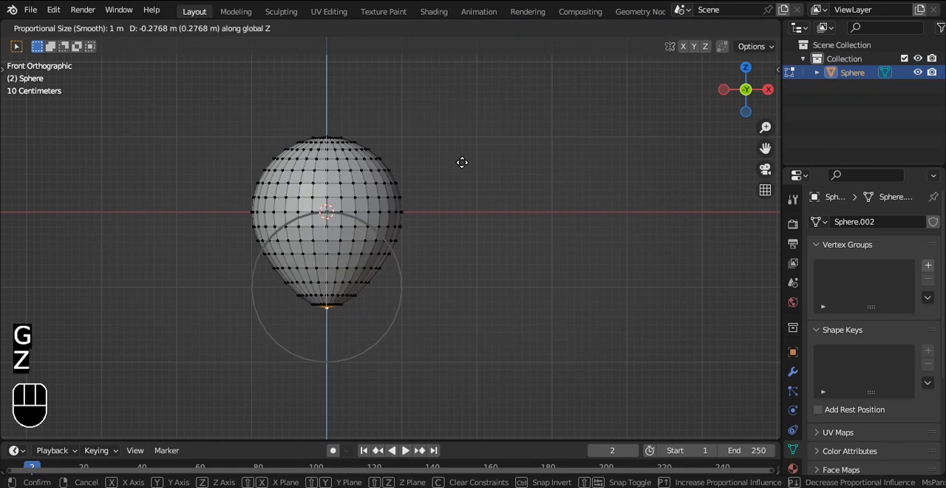
# Delete the top and bottom pole vertices of the balloon-shaped sphere to leave openings
pyautogui.keyDown('shift'); pyautogui.click(324, 129); pyautogui.keyUp('shift')
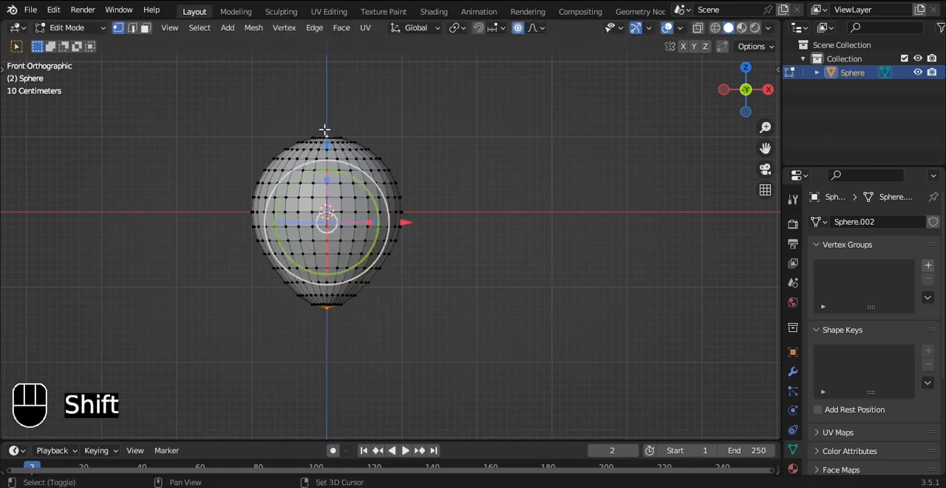
pyautogui.press('x')
pyautogui.click(456, 105)
# Select eight evenly spaced vertical edge loops around the balloon, viewed from above with X-ray off
pyautogui.hotkey('alt', 'z')
pyautogui.moveTo(399, 117); pyautogui.dragTo(395, 232, button='middle')
pyautogui.press('`')
pyautogui.press('Tab')
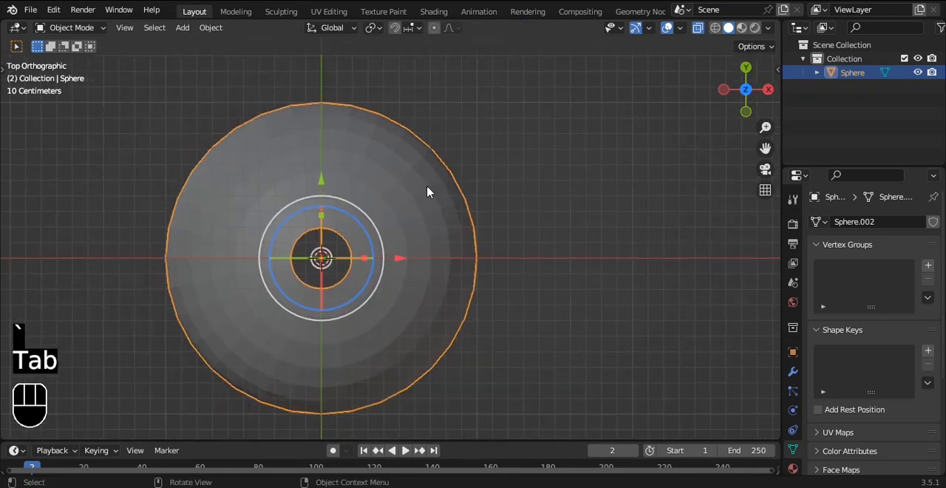
pyautogui.press('Tab')
pyautogui.hotkey('alt', 'z')
pyautogui.doubleClick(290, 153)
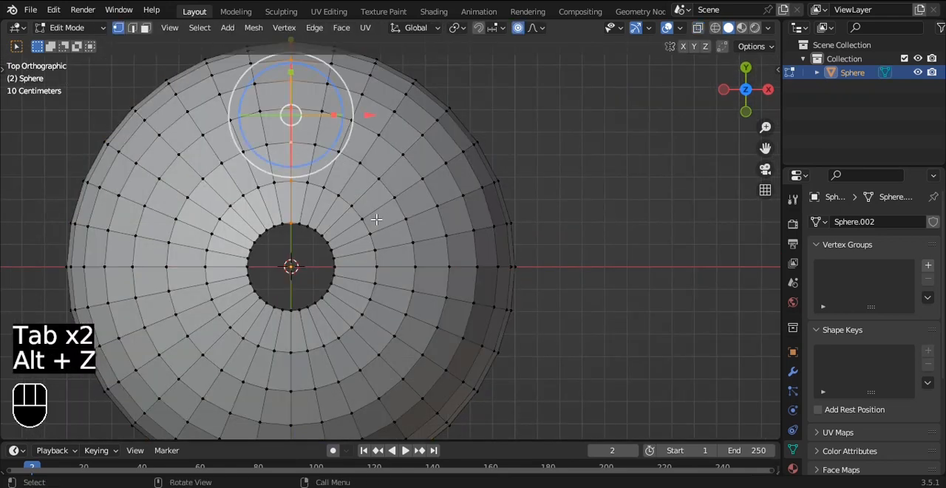
pyautogui.keyDown('alt'); pyautogui.keyDown('shift'); pyautogui.click(365, 262); pyautogui.keyUp('shift'); pyautogui.keyUp('alt')
pyautogui.keyDown('shift'); pyautogui.moveTo(399, 203); pyautogui.dragTo(423, 192, button='middle'); pyautogui.keyUp('shift')
pyautogui.keyDown('alt'); pyautogui.keyDown('shift'); pyautogui.click(414, 159); pyautogui.keyUp('shift'); pyautogui.keyUp('alt')
pyautogui.keyDown('alt'); pyautogui.keyDown('shift'); pyautogui.click(315, 330); pyautogui.keyUp('shift'); pyautogui.keyUp('alt')
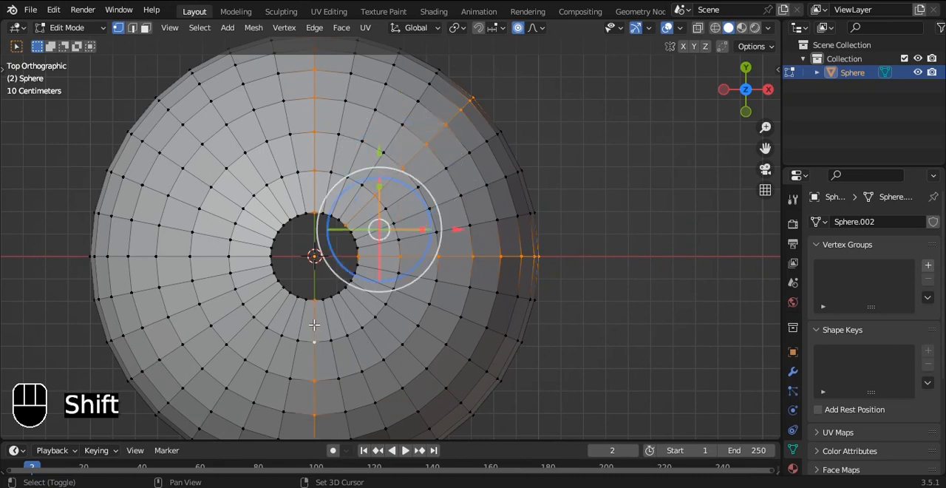
pyautogui.keyDown('alt'); pyautogui.keyDown('shift'); pyautogui.click(244, 256); pyautogui.keyUp('shift'); pyautogui.keyUp('alt')
pyautogui.keyDown('alt'); pyautogui.keyDown('shift'); pyautogui.click(244, 186); pyautogui.keyUp('shift'); pyautogui.keyUp('alt')
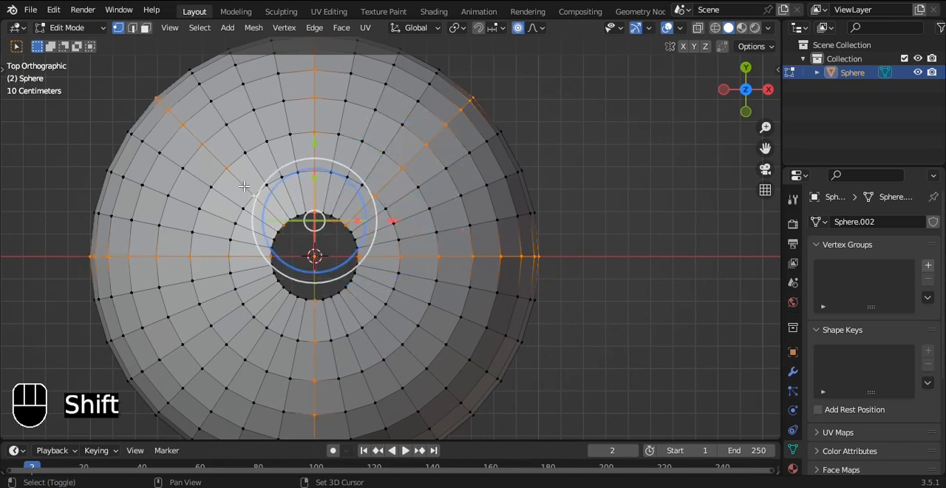
pyautogui.keyDown('alt'); pyautogui.keyDown('shift'); pyautogui.click(250, 323); pyautogui.keyUp('shift'); pyautogui.keyUp('alt')
pyautogui.keyDown('alt'); pyautogui.keyDown('shift'); pyautogui.click(387, 331); pyautogui.keyUp('shift'); pyautogui.keyUp('alt')
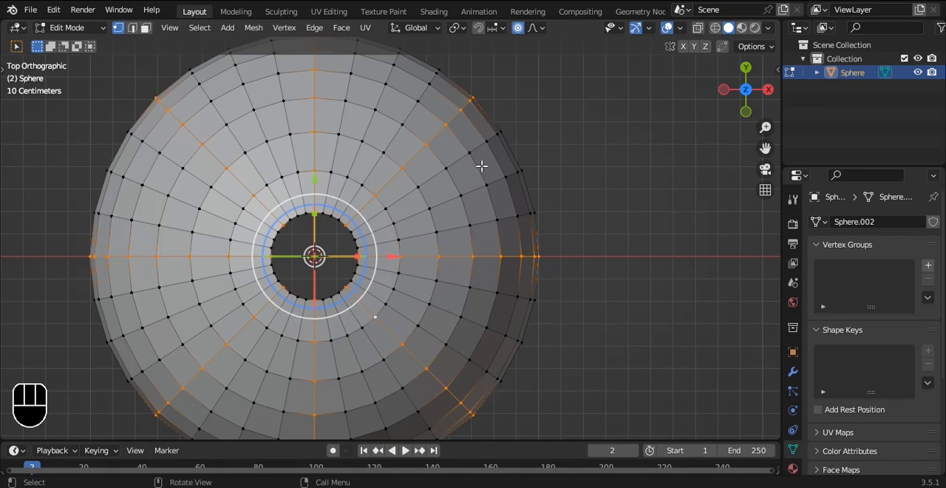
# Bevel the eight selected edge loops in edge mode with two segments and a width of about 0.019 m
pyautogui.scroll(2, 481, 166)
pyautogui.press('2')
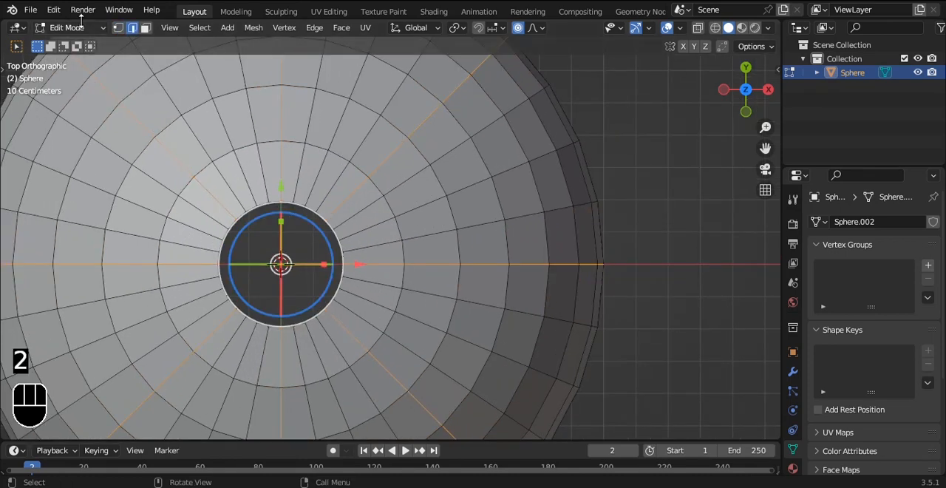
pyautogui.hotkey('ctrl', 'b')
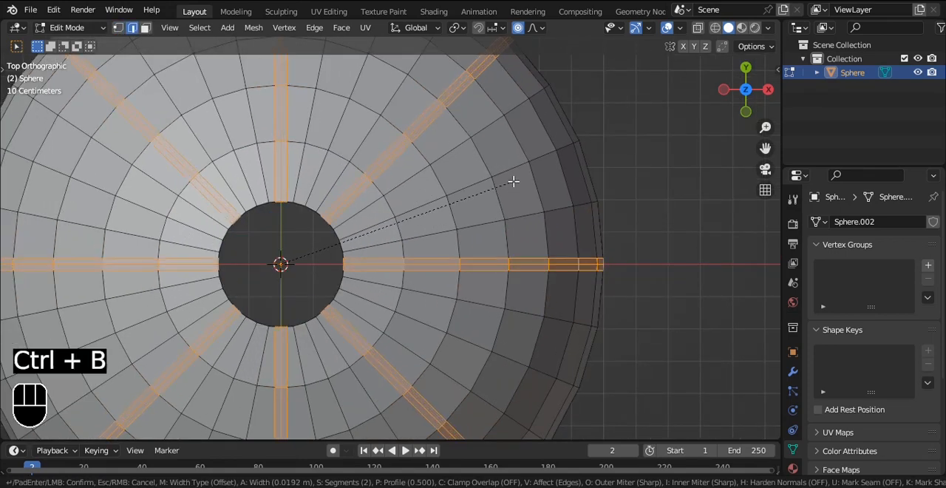
pyautogui.click(513, 181)
# Reduce the selection to the centre edges of the bevels and scale them slightly inward to form seam grooves
pyautogui.press('ctrl+KP_Subtract')
pyautogui.press('s')
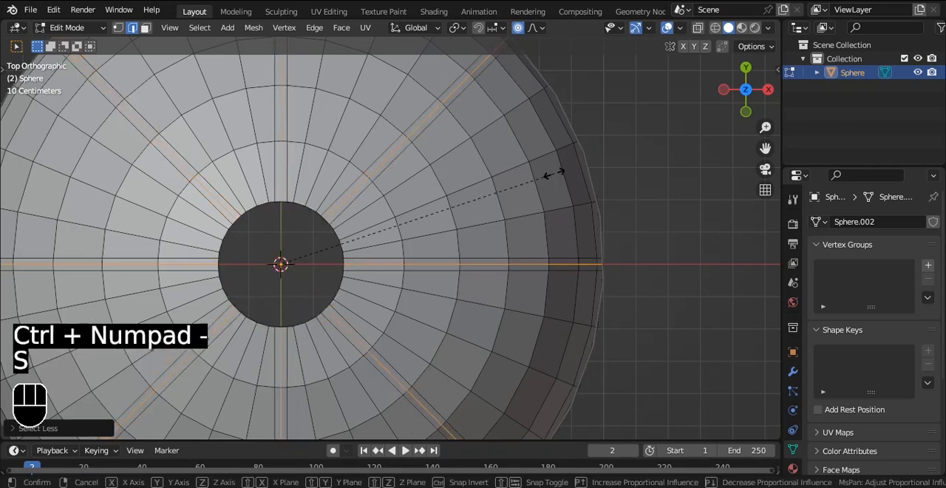
pyautogui.rightClick(586, 153)
pyautogui.press('s')
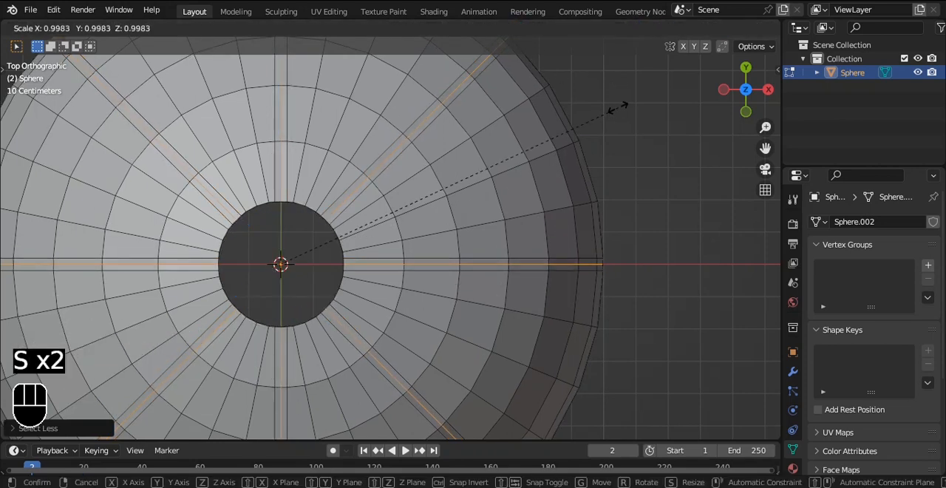
pyautogui.click(612, 105)
pyautogui.press('Tab')
# Add a level 3 subdivision surface to the balloon and view it from the front
pyautogui.press('`')
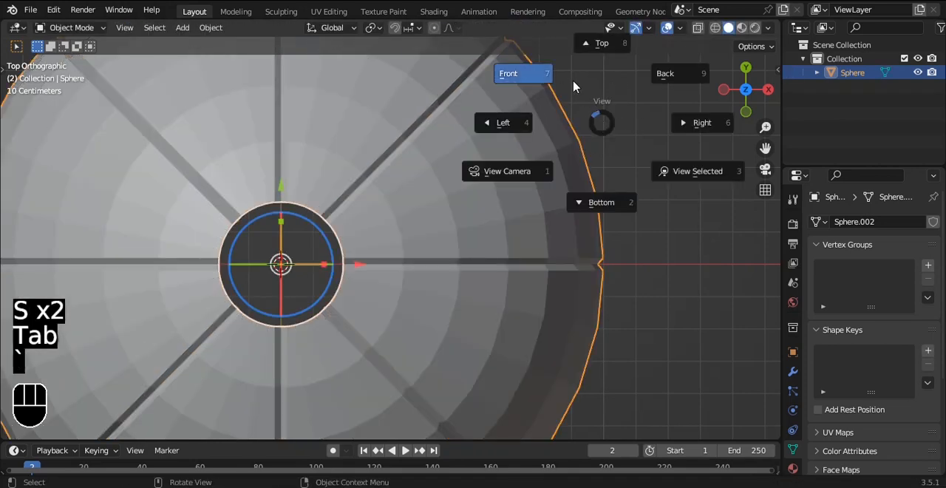
pyautogui.click(584, 103)
pyautogui.hotkey('ctrl', '3')
# Add a Bezier circle and move it down along Z to just below the balloon's bottom opening
pyautogui.keyDown('alt'); pyautogui.keyDown('shift'); pyautogui.moveTo(465, 254); pyautogui.dragTo(487, 158); pyautogui.keyUp('shift'); pyautogui.keyUp('alt')
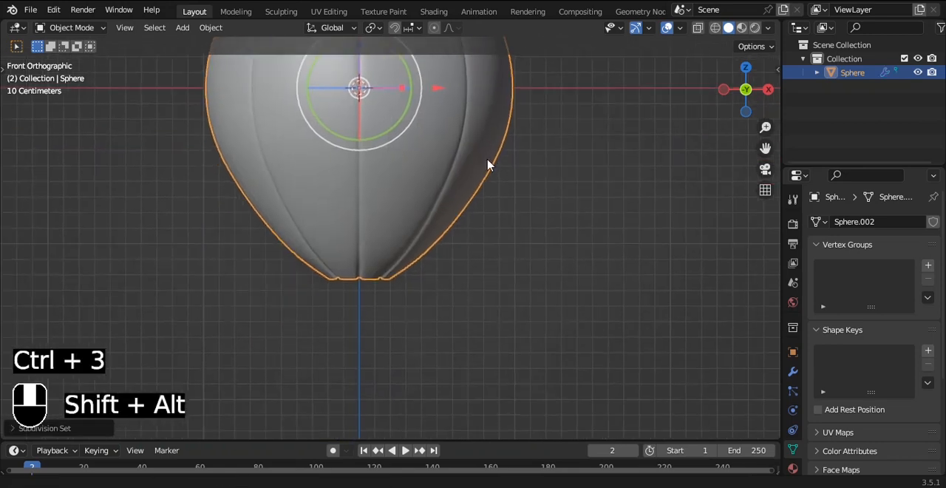
pyautogui.scroll(3, 459, 239)
pyautogui.keyDown('alt'); pyautogui.keyDown('shift'); pyautogui.moveTo(460, 221); pyautogui.dragTo(478, 150); pyautogui.keyUp('shift'); pyautogui.keyUp('alt')
pyautogui.scroll(1, 477, 151)
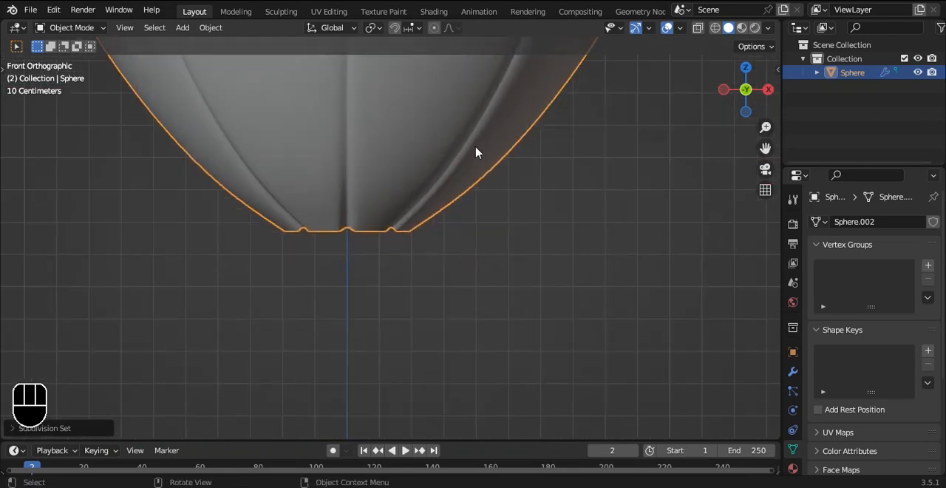
pyautogui.hotkey('shift', 'a')
pyautogui.moveTo(507, 156)
pyautogui.click(522, 174)
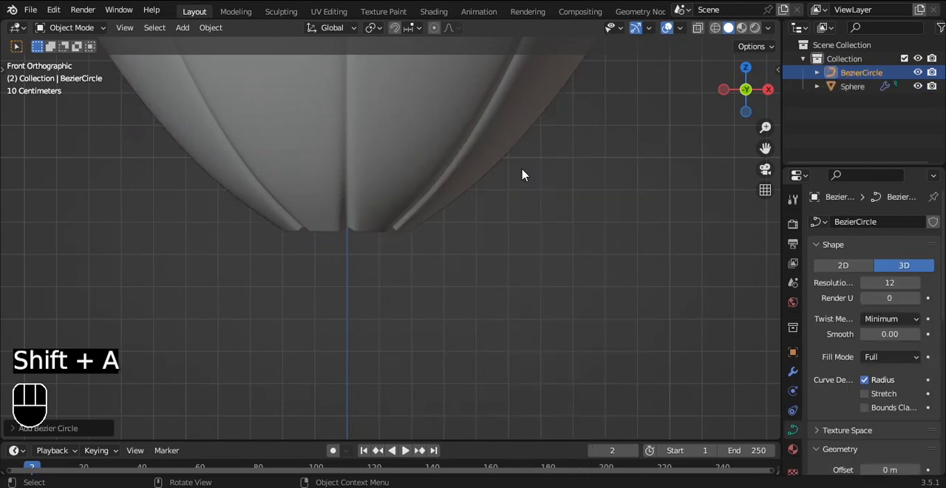
pyautogui.scroll(-8, 509, 237)
pyautogui.press('g')
pyautogui.press('z')
pyautogui.click(475, 232)
# Scale the Bezier circle down to about the width of the balloon's bottom opening
pyautogui.scroll(4, 475, 232)
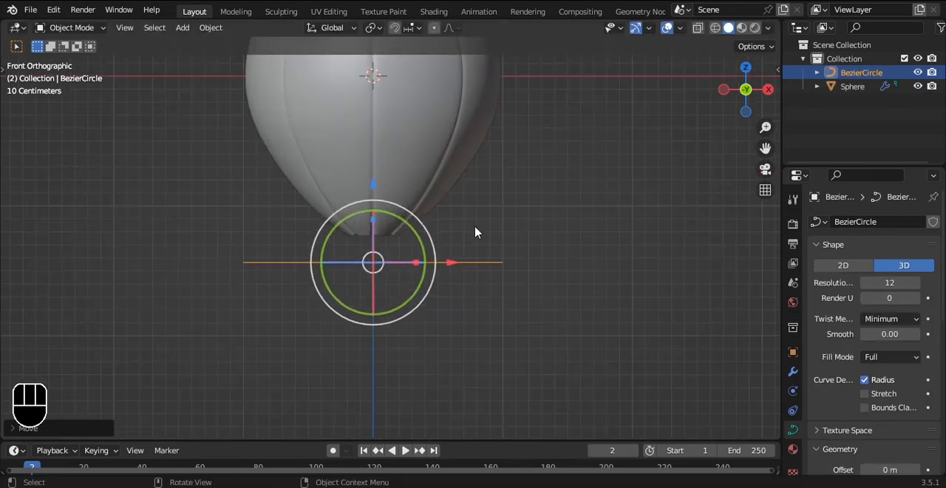
pyautogui.scroll(2, 475, 232)
pyautogui.press('s')
pyautogui.click(402, 266)
pyautogui.scroll(4, 390, 239)
pyautogui.press('s')
pyautogui.click(384, 246)
# Flatten the balloon's bottom edge ring by scaling it to 0 along Z
pyautogui.moveTo(342, 223); pyautogui.dragTo(341, 172)
pyautogui.press('Tab')
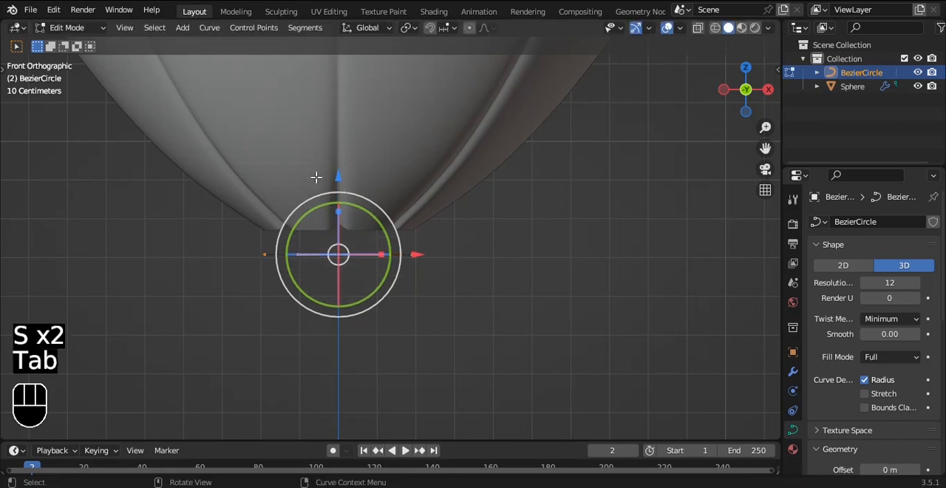
pyautogui.press('Tab')
pyautogui.click(313, 169)
pyautogui.press('Tab')
pyautogui.hotkey('alt', 'z')
pyautogui.moveTo(189, 213); pyautogui.dragTo(599, 268)
pyautogui.press('s')
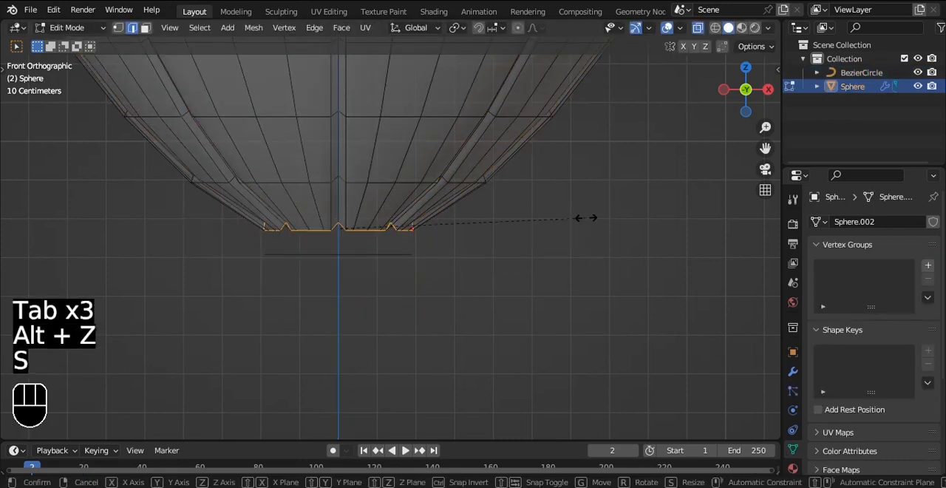
pyautogui.press('z')
pyautogui.press('0')
pyautogui.click(585, 217)
pyautogui.scroll(2, 586, 216)
pyautogui.press('Tab')
# Give the Bezier circle a round bevel with a depth of 0.16 m
pyautogui.click(409, 262)
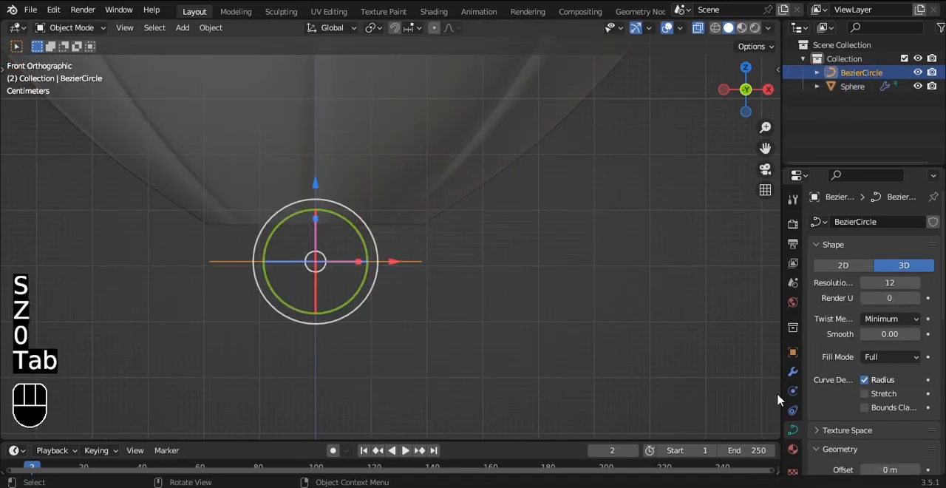
pyautogui.scroll(-6, 864, 354)
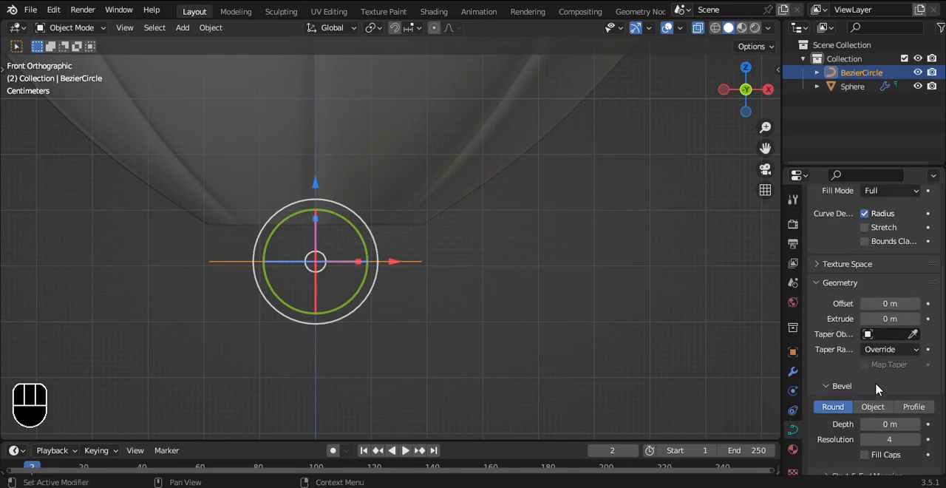
pyautogui.moveTo(889, 396); pyautogui.dragTo(927, 396)
# Apply auto smooth shading to the Bezier ring and move it up against the balloon's bottom opening
pyautogui.rightClick(397, 184)
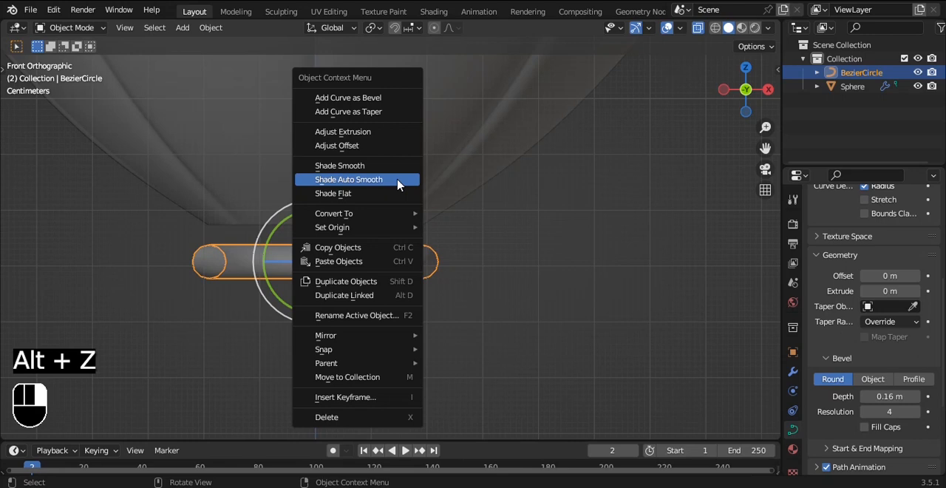
pyautogui.click(397, 184)
pyautogui.hotkey('alt', 'z')
pyautogui.scroll(3, 445, 258)
pyautogui.hotkey('ctrl', '3')
pyautogui.moveTo(261, 187); pyautogui.dragTo(263, 146)
# Apply auto smooth shading to the balloon
pyautogui.click(470, 105)
pyautogui.rightClick(469, 104)
pyautogui.click(470, 105)
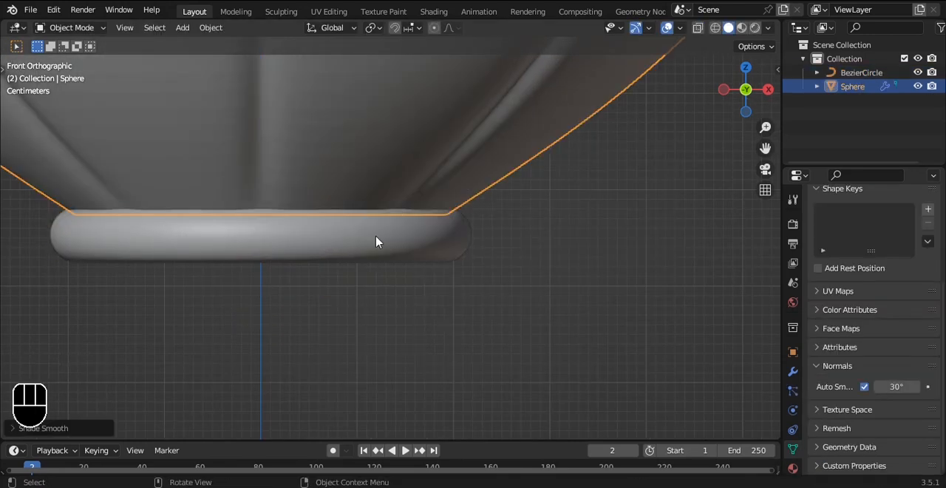
# Examine from below how the ring fits the balloon's bottom opening, and return to the front view
pyautogui.click(376, 242)
pyautogui.click(517, 234)
pyautogui.keyDown('alt'); pyautogui.moveTo(517, 234); pyautogui.dragTo(513, 175); pyautogui.keyUp('alt')
pyautogui.press('`')
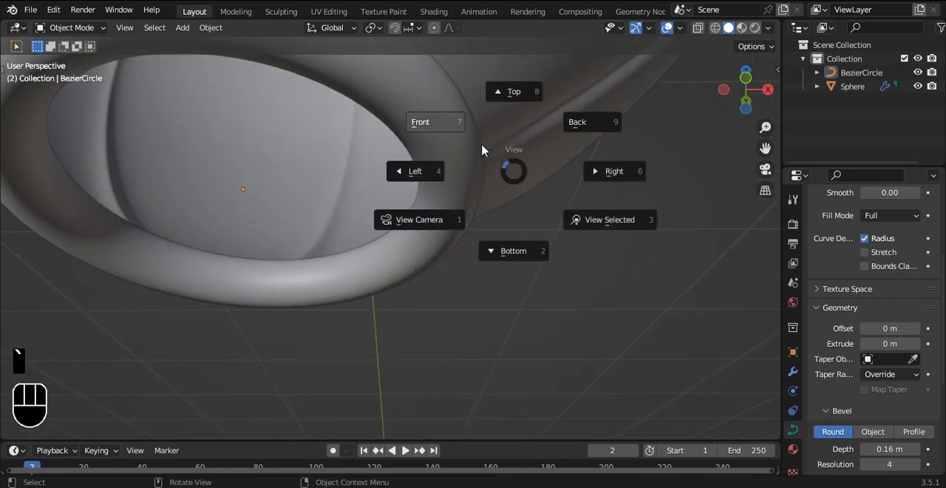
pyautogui.click(482, 150)
pyautogui.scroll(-4, 479, 158)
pyautogui.scroll(2, 479, 160)
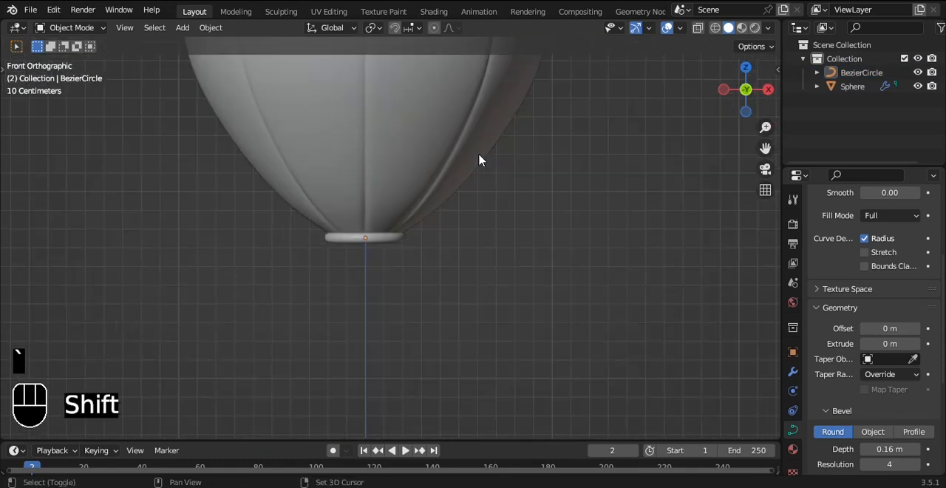
# Add a 3D cycloid curve profile of type 1 with resolution 100, R 1.30, r 0.01 and d 0.06
pyautogui.hotkey('shift', 'a')
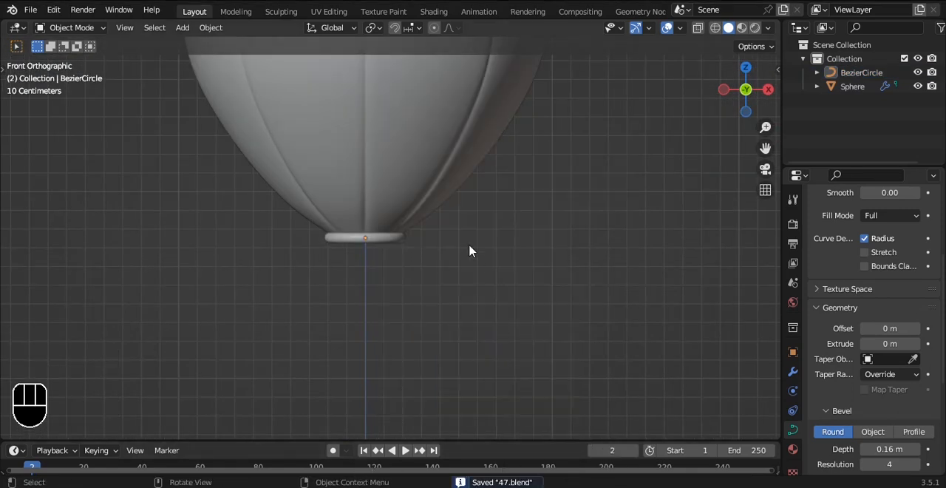
pyautogui.hotkey('shift', 'a')
pyautogui.moveTo(465, 161)
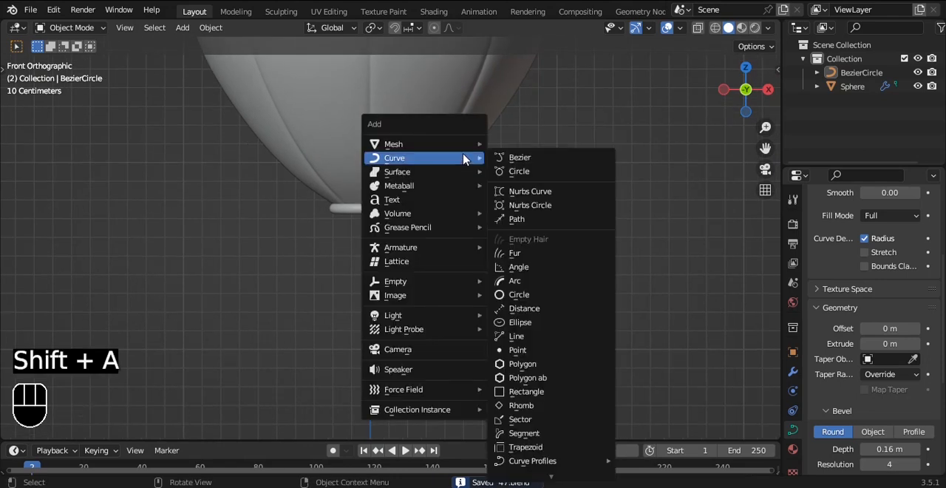
pyautogui.scroll(-6, 537, 323)
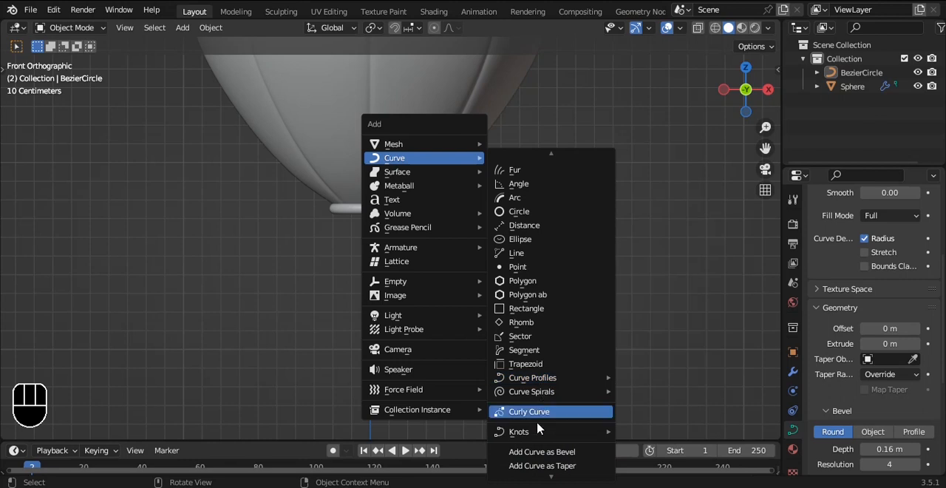
pyautogui.moveTo(546, 381)
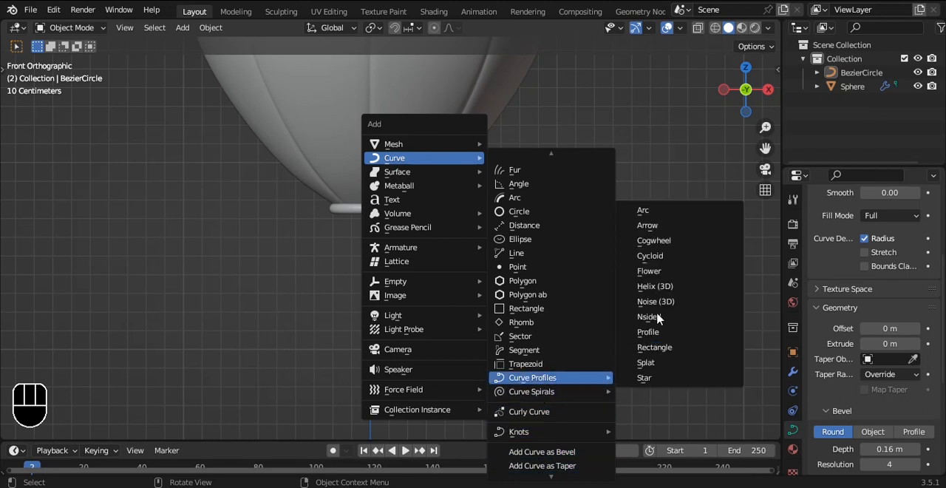
pyautogui.click(654, 255)
pyautogui.scroll(-5, 423, 178)
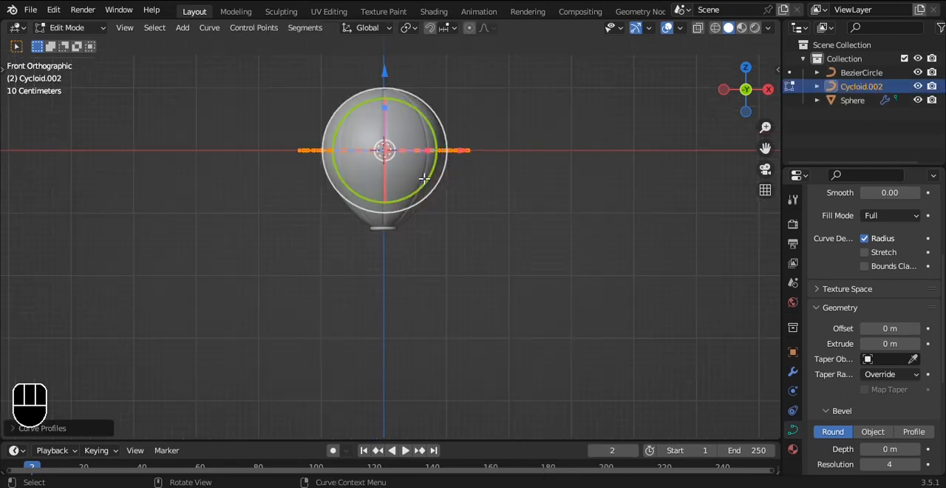
pyautogui.click(69, 428)
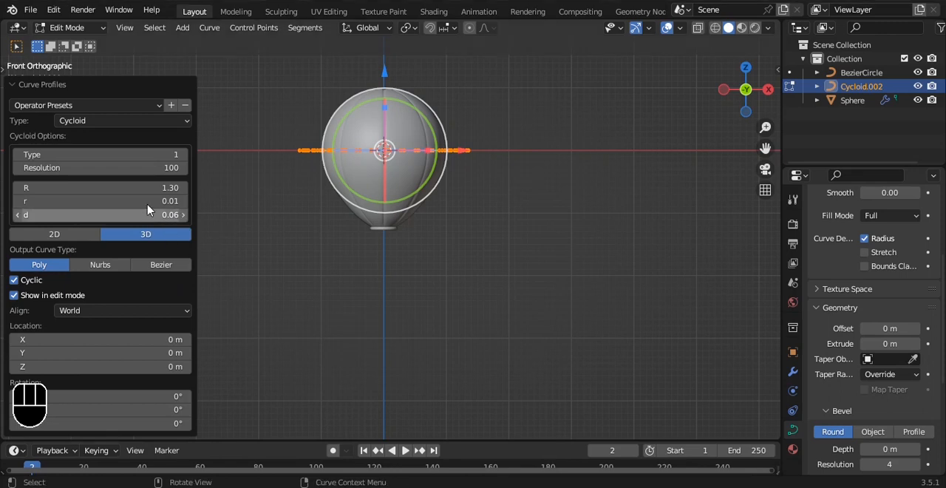
# Select all points of the cycloid curve and scale them down uniformly while viewed from above
pyautogui.click(495, 142)
pyautogui.moveTo(494, 141); pyautogui.dragTo(498, 260, button='middle')
pyautogui.press('a')
pyautogui.press('`')
pyautogui.click(506, 178)
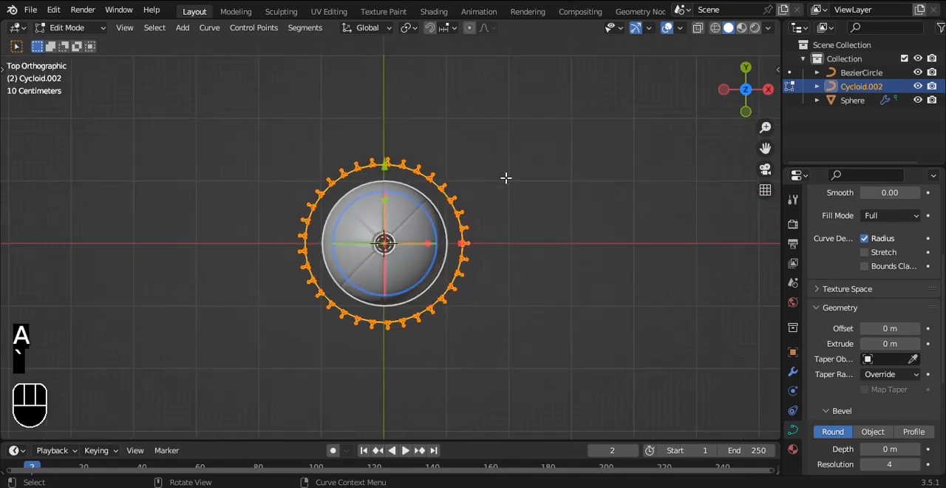
pyautogui.press('s')
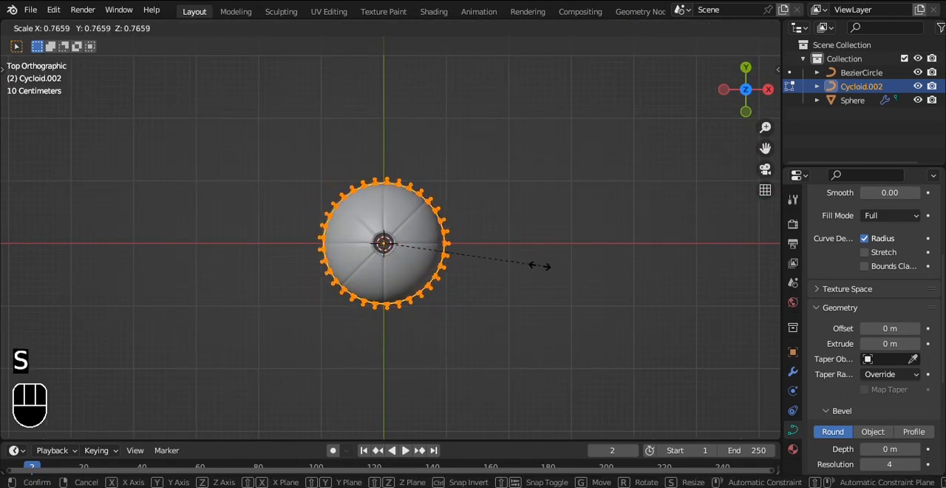
pyautogui.click(488, 267)
# Move the cycloid about 1.46 m down along Z and scale it down further beneath the balloon's ring
pyautogui.press('`')
pyautogui.click(432, 199)
pyautogui.moveTo(384, 72); pyautogui.dragTo(384, 164)
pyautogui.scroll(6, 392, 238)
pyautogui.press('s')
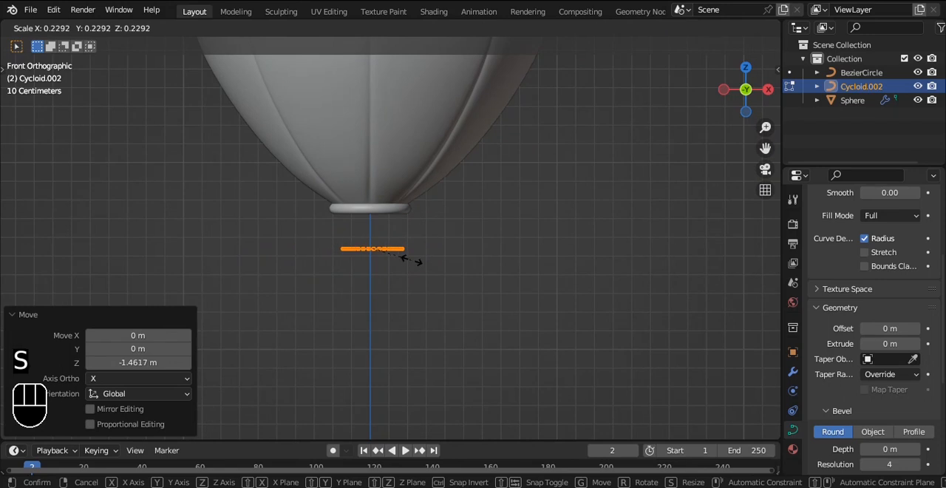
pyautogui.click(445, 250)
pyautogui.scroll(3, 447, 250)
pyautogui.moveTo(446, 250); pyautogui.dragTo(444, 251)
# Isolate the cycloid curve in local view and look at it from the top
pyautogui.press('/')
pyautogui.keyDown('alt'); pyautogui.moveTo(450, 165); pyautogui.dragTo(451, 256); pyautogui.keyUp('alt')
pyautogui.press('`')
pyautogui.click(452, 168)
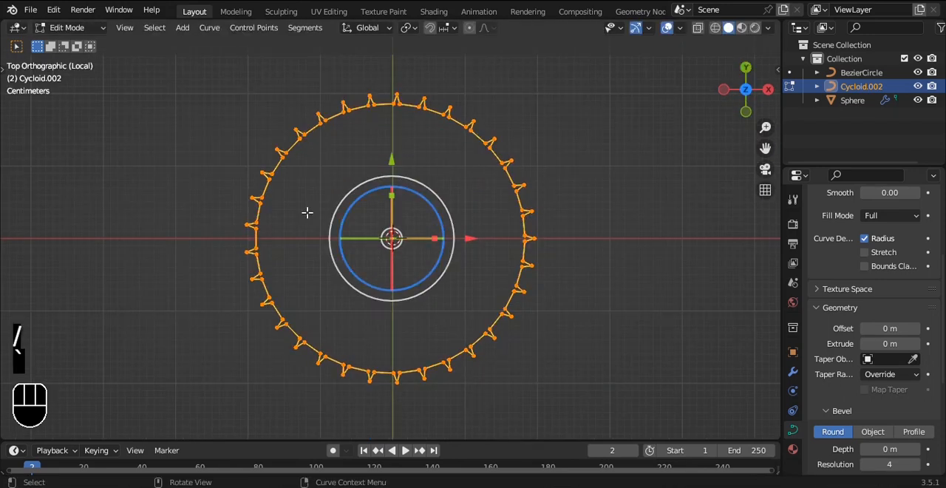
pyautogui.click(244, 221)
pyautogui.keyDown('shift'); pyautogui.click(281, 143); pyautogui.keyUp('shift')
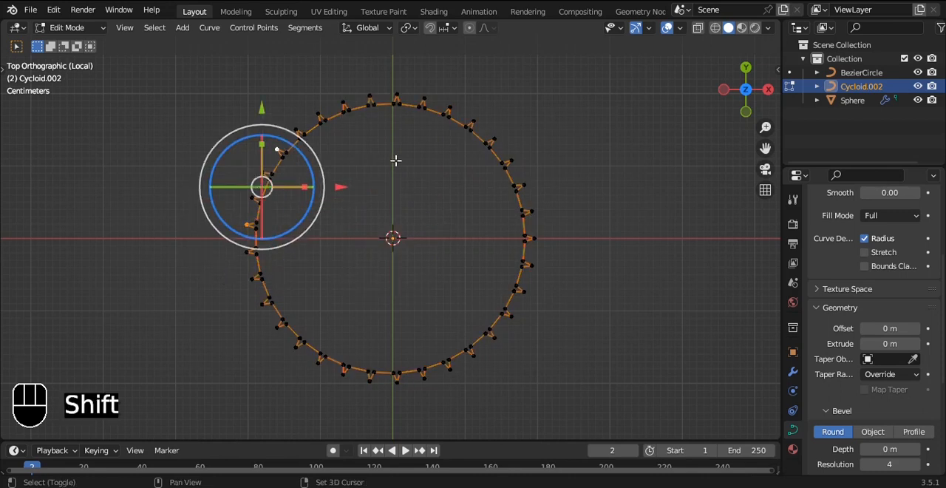
pyautogui.press('a')
pyautogui.click(244, 228)
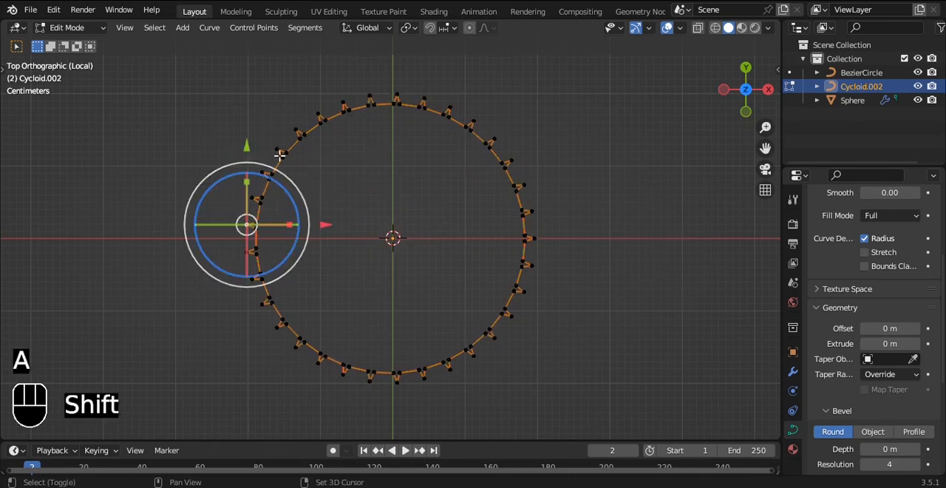
pyautogui.keyDown('shift'); pyautogui.click(279, 152); pyautogui.keyUp('shift')
pyautogui.keyDown('shift'); pyautogui.click(349, 104); pyautogui.keyUp('shift')
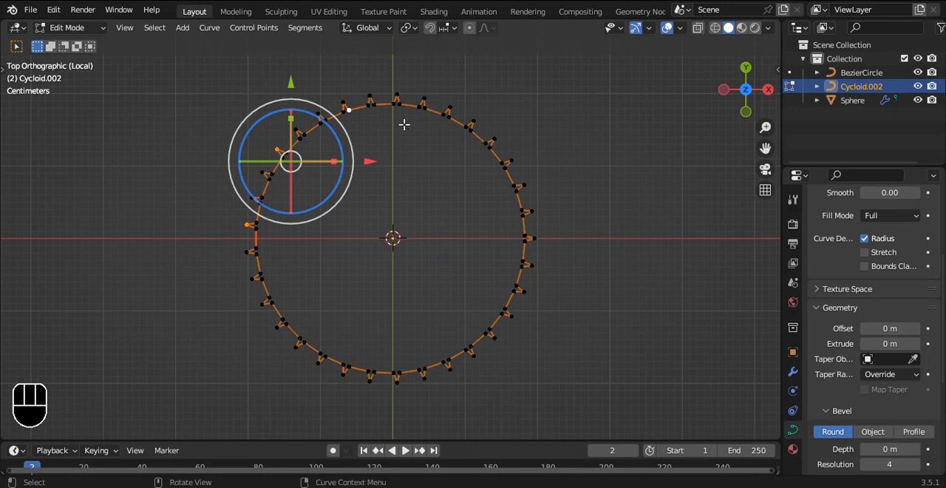
pyautogui.hotkey('ctrl', 'z')
pyautogui.keyDown('shift'); pyautogui.click(345, 102); pyautogui.keyUp('shift')
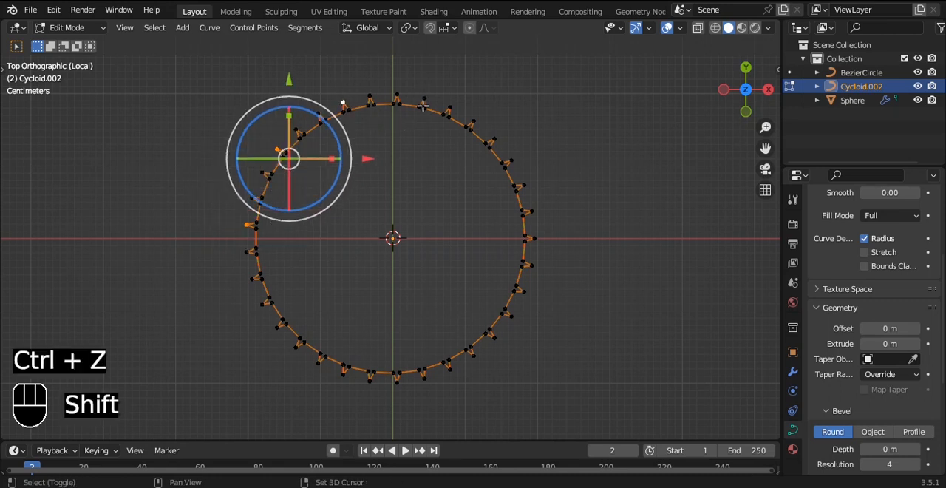
pyautogui.keyDown('shift'); pyautogui.click(424, 98); pyautogui.keyUp('shift')
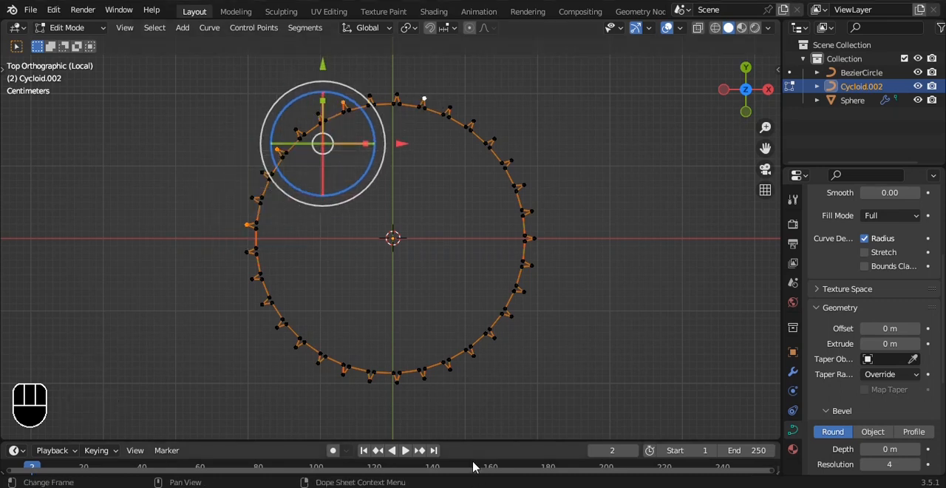
pyautogui.click(494, 139)
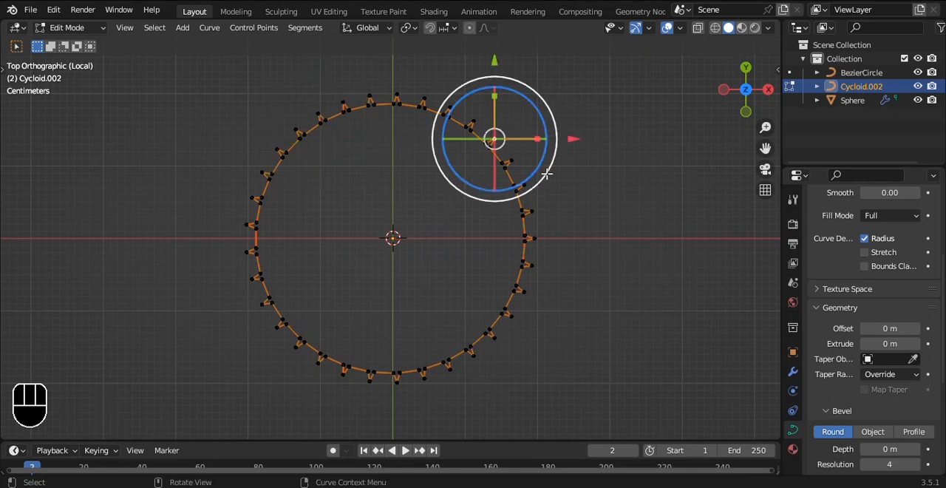
pyautogui.press('a')
pyautogui.click(253, 196)
pyautogui.press('a')
# Select eleven outer tip points spaced roughly evenly around the whole cycloid curve
pyautogui.keyDown('shift'); pyautogui.click(249, 221); pyautogui.keyUp('shift')
pyautogui.keyDown('shift'); pyautogui.click(260, 159); pyautogui.keyUp('shift')
pyautogui.hotkey('ctrl', 'z')
pyautogui.keyDown('shift'); pyautogui.click(266, 153); pyautogui.keyUp('shift')
pyautogui.keyDown('shift'); pyautogui.click(345, 102); pyautogui.keyUp('shift')
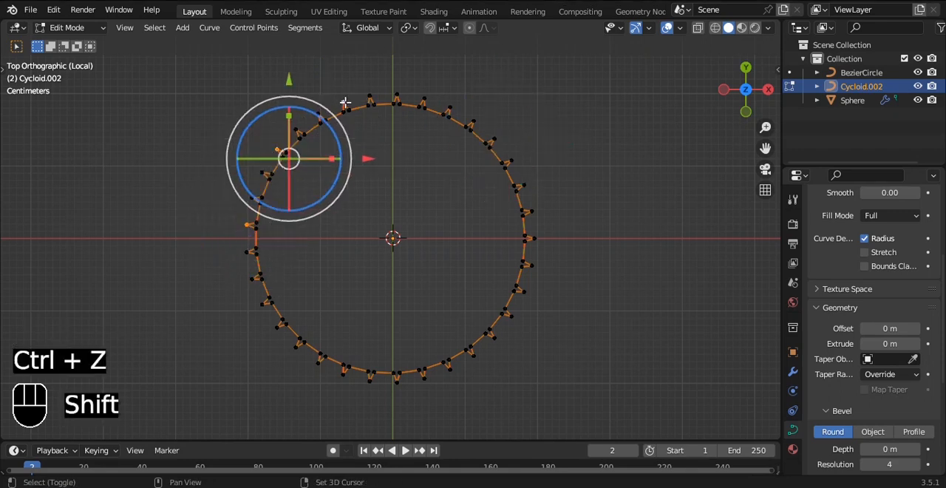
pyautogui.keyDown('shift'); pyautogui.click(415, 97); pyautogui.keyUp('shift')
pyautogui.keyDown('shift'); pyautogui.click(494, 139); pyautogui.keyUp('shift')
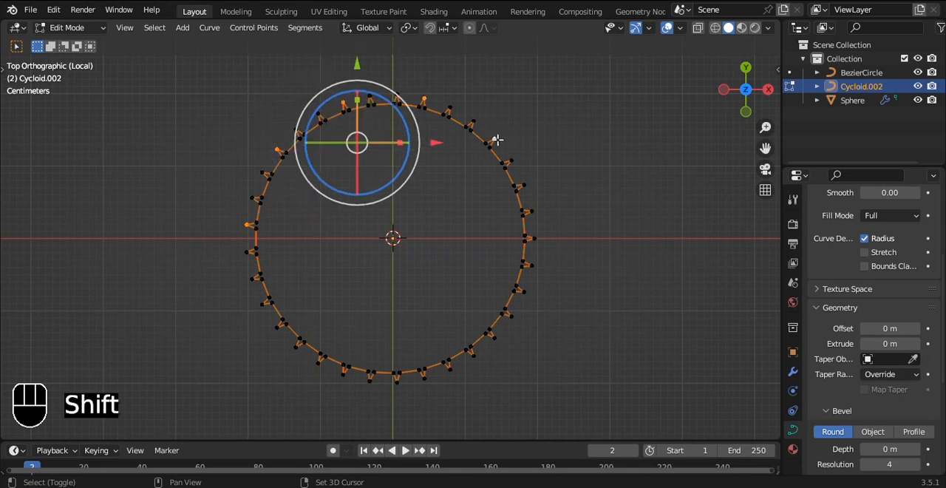
pyautogui.keyDown('shift'); pyautogui.click(531, 212); pyautogui.keyUp('shift')
pyautogui.keyDown('shift'); pyautogui.click(528, 294); pyautogui.keyUp('shift')
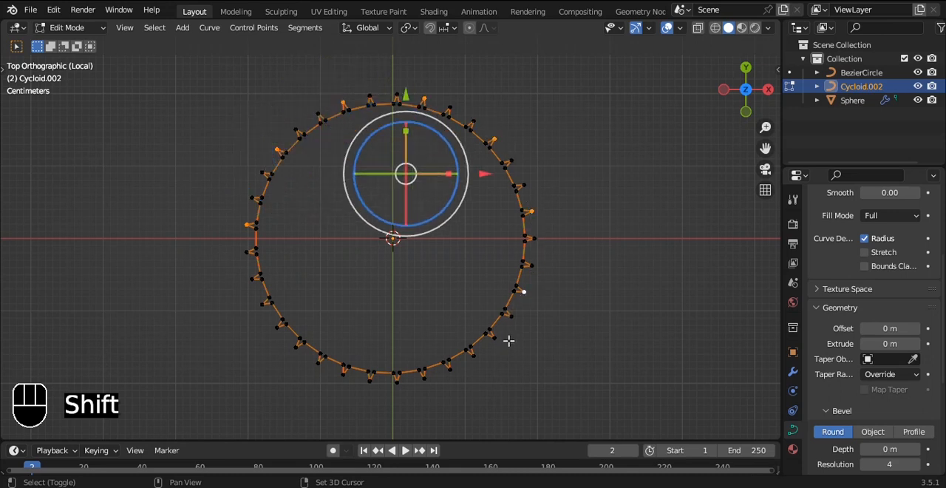
pyautogui.keyDown('shift'); pyautogui.click(478, 362); pyautogui.keyUp('shift')
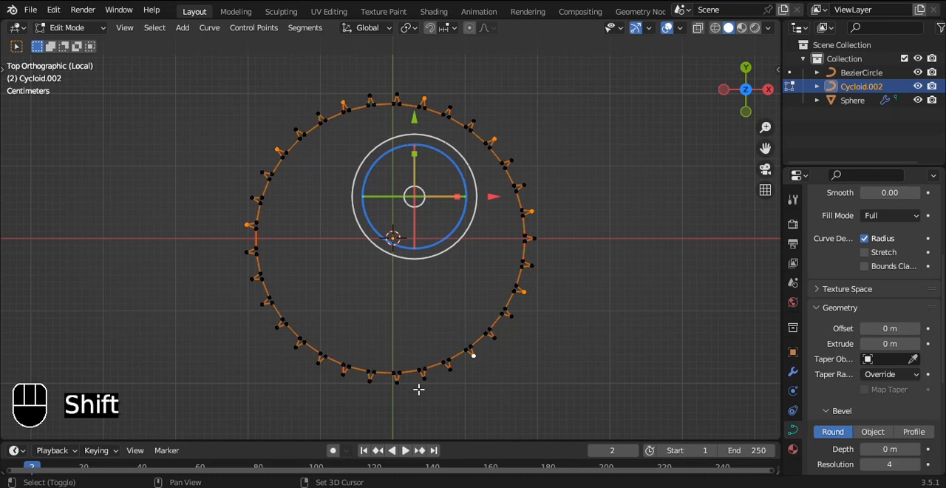
pyautogui.keyDown('shift'); pyautogui.click(396, 390); pyautogui.keyUp('shift')
pyautogui.keyDown('shift'); pyautogui.click(313, 361); pyautogui.keyUp('shift')
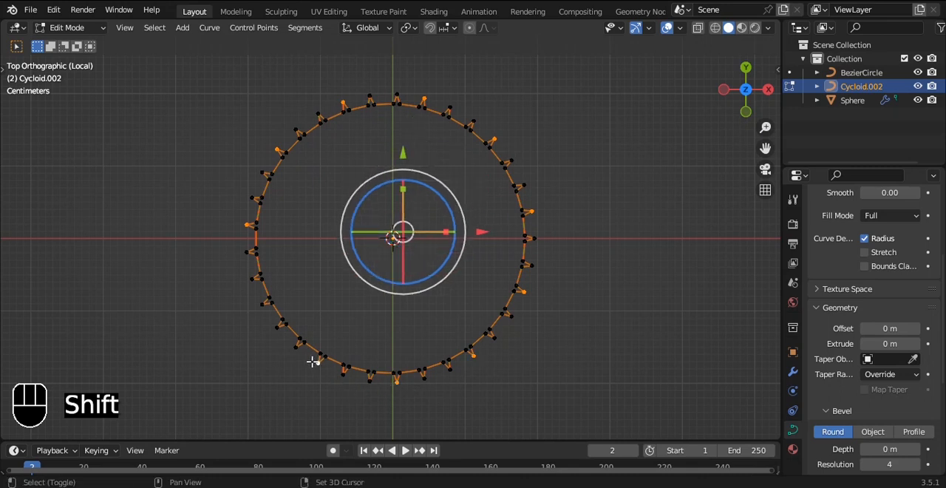
pyautogui.keyDown('shift'); pyautogui.click(262, 305); pyautogui.keyUp('shift')
# Extrude the selected tip points about 0.25 m up along Z in front view and raise their new ends further
pyautogui.press('`')
pyautogui.click(523, 266)
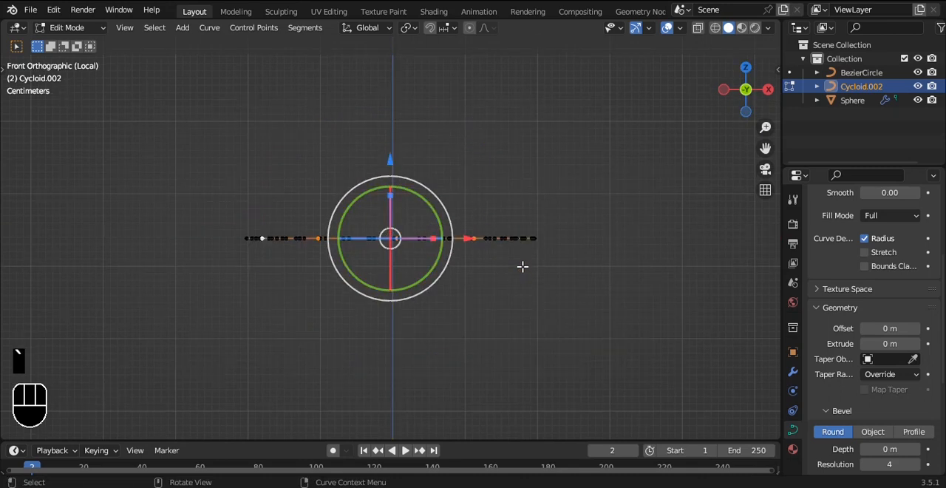
pyautogui.press('e')
pyautogui.press('z')
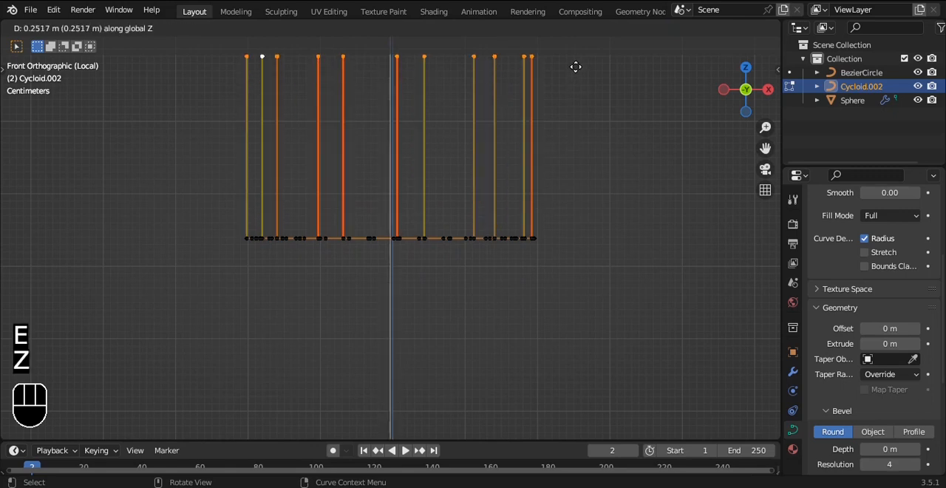
pyautogui.click(576, 66)
pyautogui.scroll(-2, 559, 92)
pyautogui.keyDown('alt'); pyautogui.keyDown('shift'); pyautogui.moveTo(551, 106); pyautogui.dragTo(543, 196); pyautogui.keyUp('shift'); pyautogui.keyUp('alt')
pyautogui.moveTo(382, 122); pyautogui.dragTo(382, 81)
# Scale the extruded upper ends inward so the rope lines taper toward the top, and return to Object Mode
pyautogui.press('s')
pyautogui.click(513, 170)
pyautogui.press('Tab')
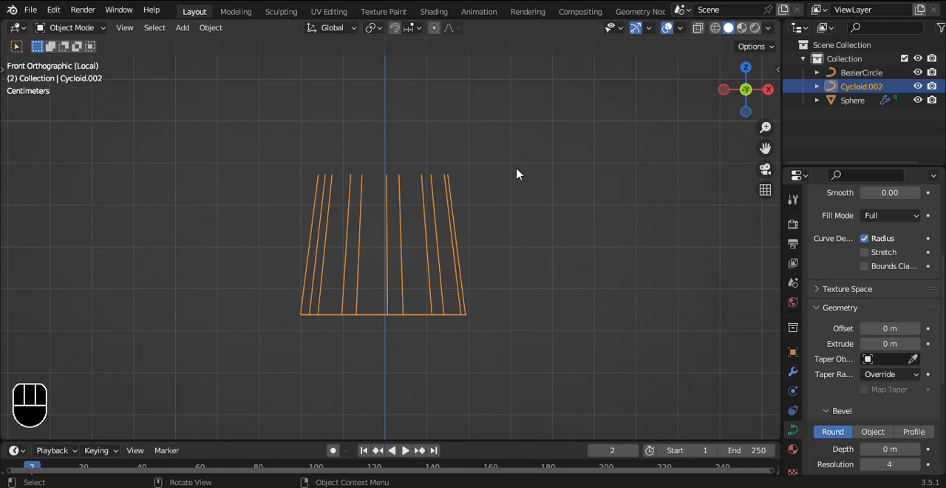
# Give the rope curve thickness with a round bevel depth of 0.01 m
pyautogui.keyDown('alt'); pyautogui.moveTo(517, 174); pyautogui.dragTo(520, 225); pyautogui.keyUp('alt')
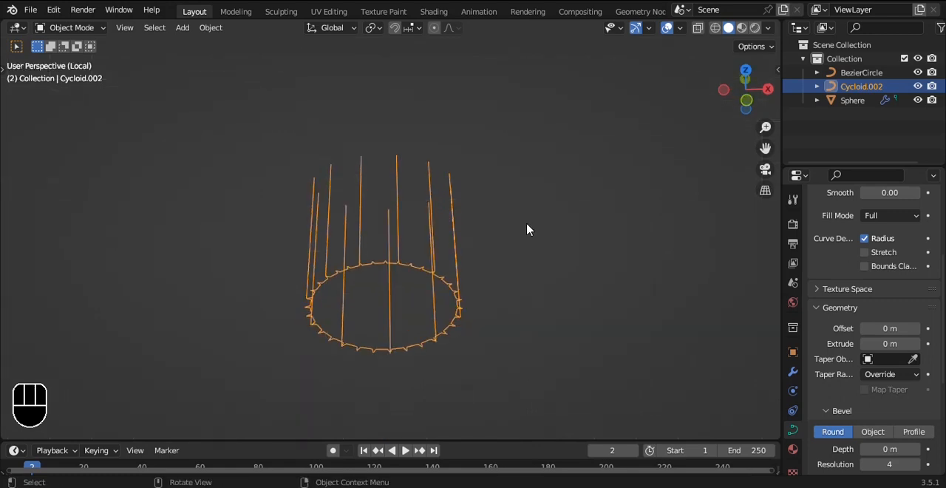
pyautogui.scroll(-2, 890, 464)
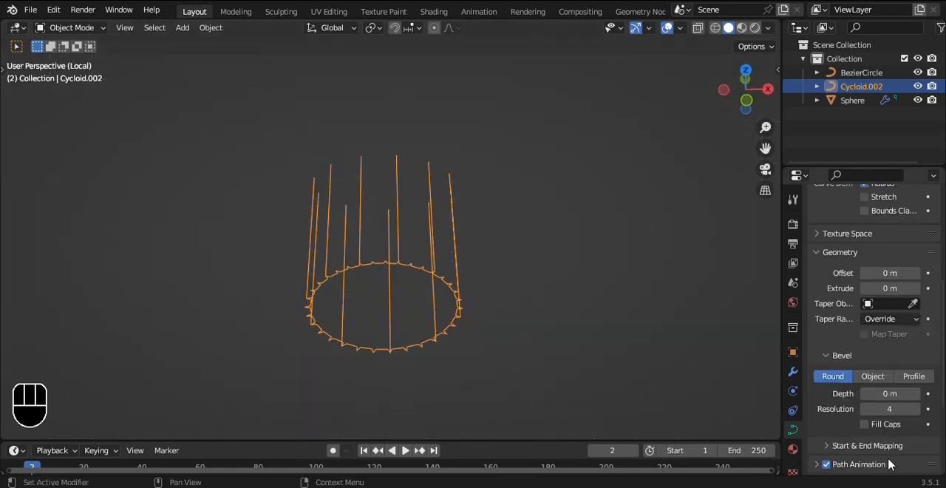
pyautogui.click(916, 393)
# Leave local view with the balloon seen from the front and set the rope curve's origin to its geometry
pyautogui.press('`')
pyautogui.click(417, 142)
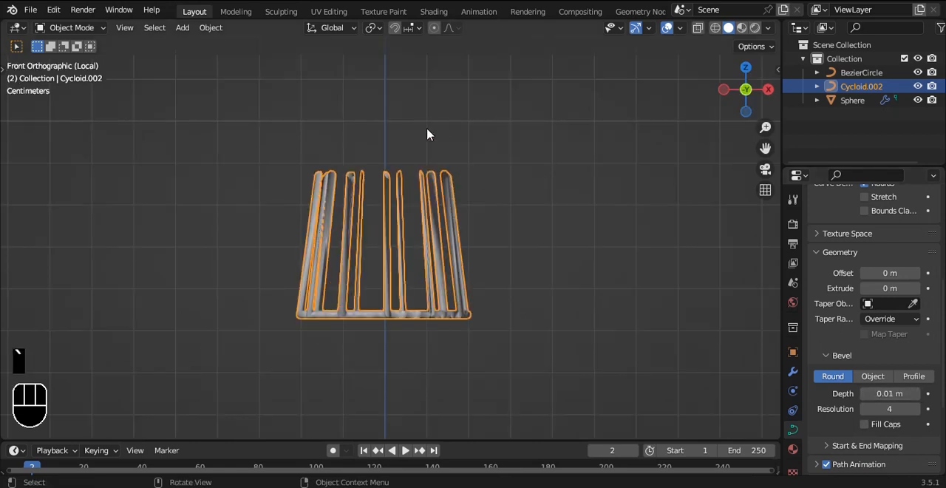
pyautogui.press('KP_Divide')
pyautogui.scroll(-3, 443, 225)
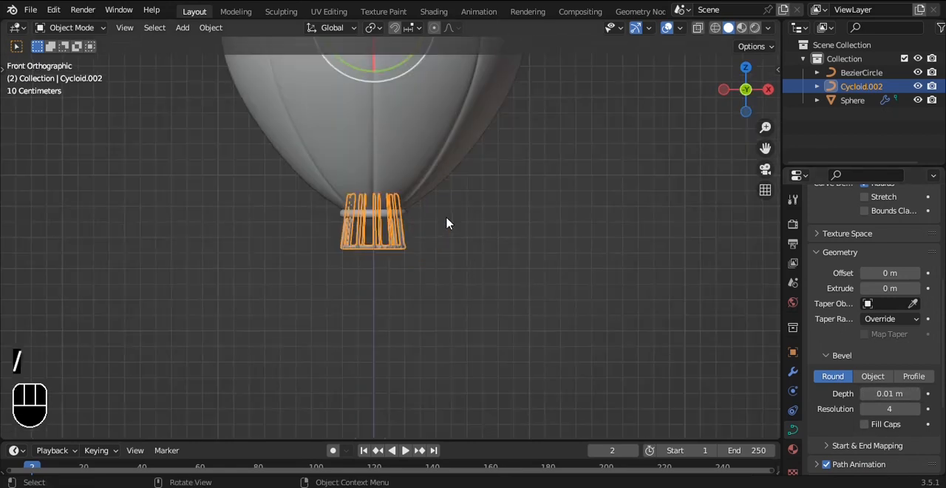
pyautogui.click(215, 30)
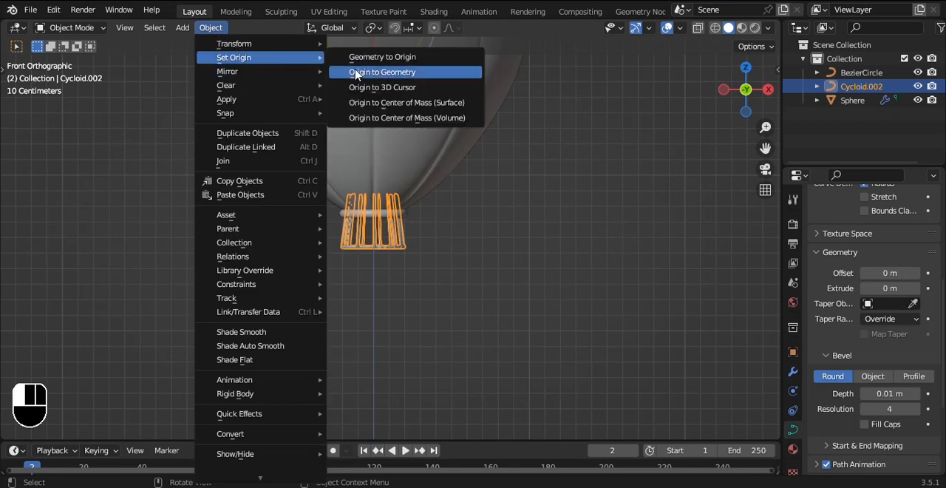
pyautogui.click(384, 73)
# Scale the rope curve up and lower it along Z so its upper ends meet the ring under the envelope
pyautogui.press('s')
pyautogui.click(516, 165)
pyautogui.moveTo(377, 163); pyautogui.dragTo(377, 188)
pyautogui.scroll(5, 385, 190)
pyautogui.press('s')
pyautogui.click(480, 182)
pyautogui.press('s')
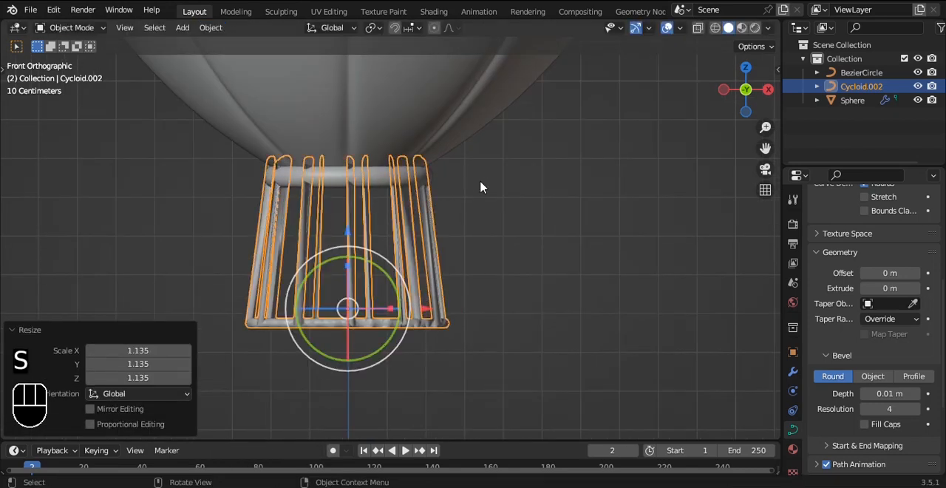
pyautogui.click(470, 182)
pyautogui.scroll(-5, 458, 229)
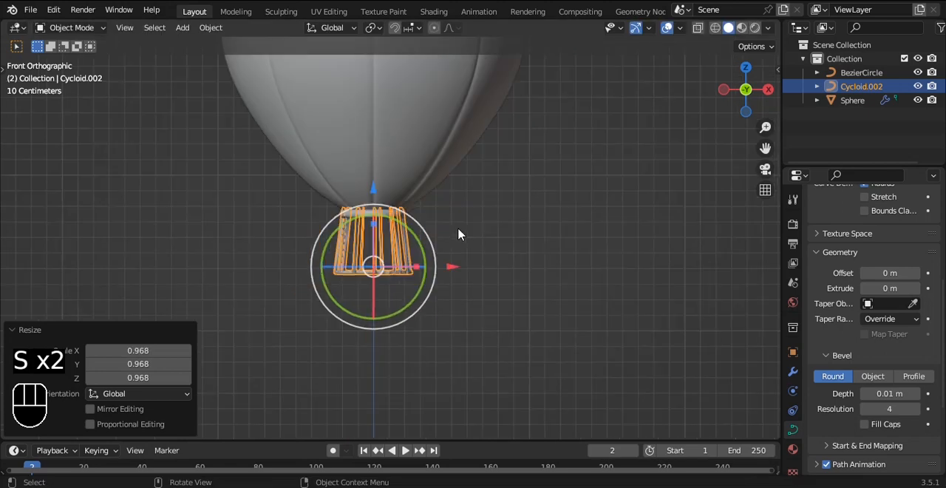
pyautogui.click(505, 216)
# Add a mesh cube and move it down along Z to below the ropes
pyautogui.hotkey('shift', 'a')
pyautogui.moveTo(473, 164)
pyautogui.click(597, 182)
pyautogui.scroll(-3, 455, 185)
pyautogui.press('g')
pyautogui.press('z')
pyautogui.click(498, 399)
# Delete the cube's top face, then narrow and lower its open upper edge to form a basket shape
pyautogui.press('Tab')
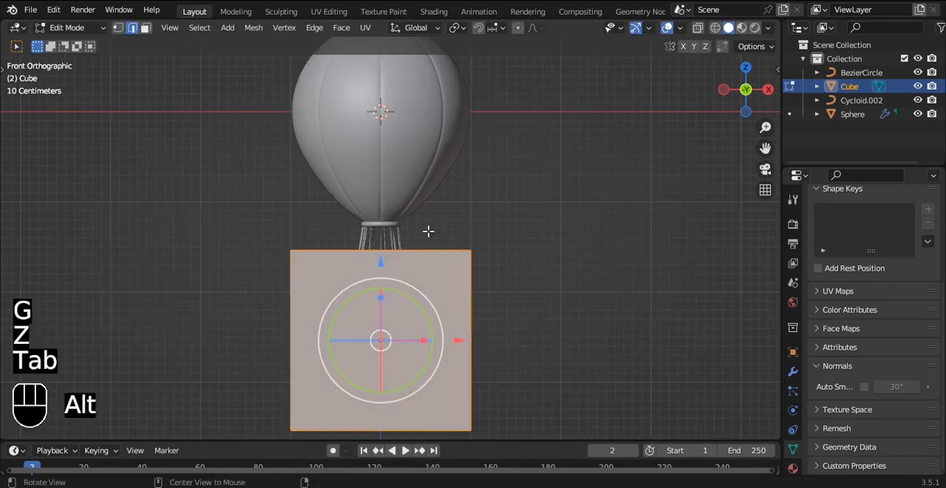
pyautogui.hotkey('alt', 'z')
pyautogui.press('x')
pyautogui.click(580, 242)
pyautogui.press('s')
pyautogui.moveTo(246, 170); pyautogui.dragTo(637, 313)
pyautogui.press('s')
pyautogui.click(521, 279)
pyautogui.moveTo(383, 186); pyautogui.dragTo(385, 282)
pyautogui.keyDown('shift'); pyautogui.moveTo(460, 289); pyautogui.dragTo(477, 193, button='middle'); pyautogui.keyUp('shift')
# Add a level 3 subdivision to the basket in Object Mode and apply Shade Auto Smooth
pyautogui.press('Tab')
pyautogui.hotkey('ctrl', '3')
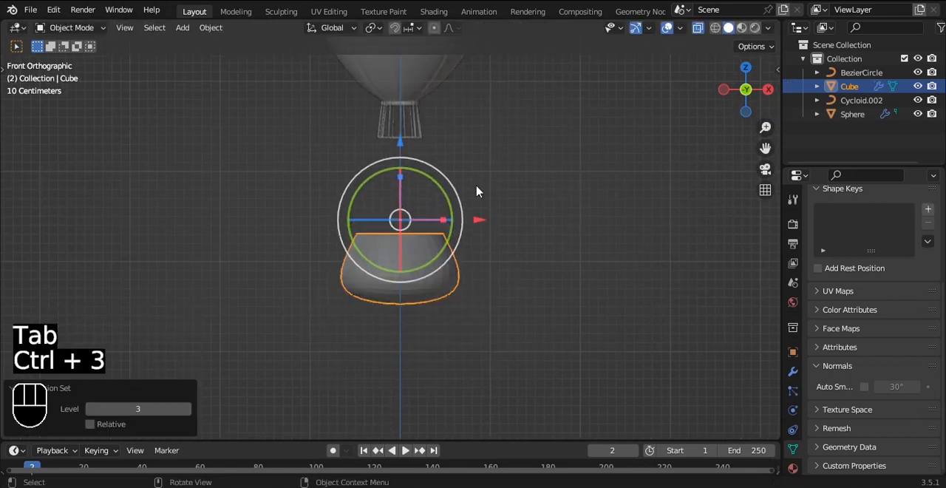
pyautogui.rightClick(466, 192)
pyautogui.click(458, 188)
pyautogui.scroll(3, 469, 231)
pyautogui.hotkey('alt', 'z')
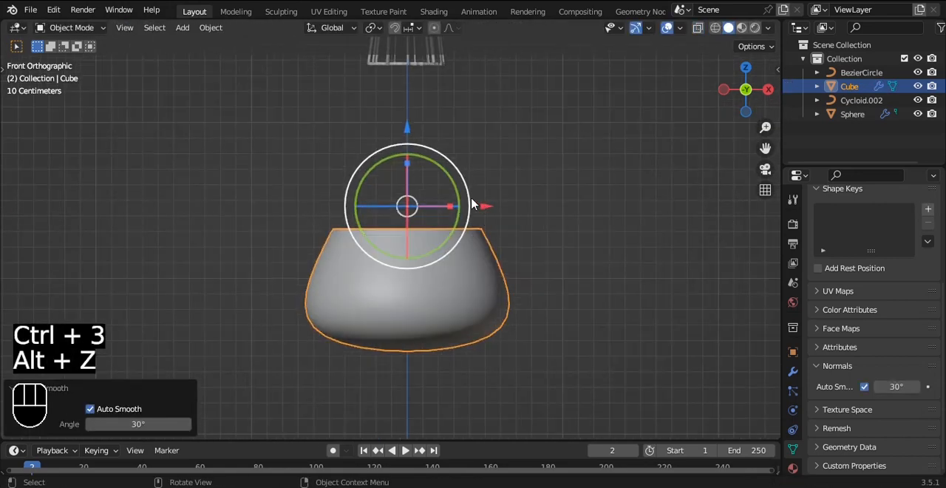
# Set the basket's origin to its geometry
pyautogui.click(216, 28)
pyautogui.moveTo(235, 54)
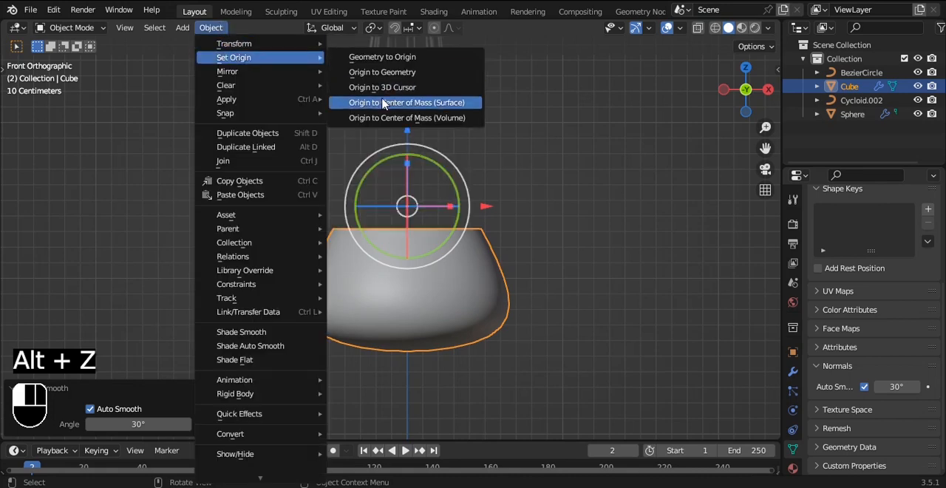
pyautogui.click(373, 68)
# Raise the basket about 1.05 m along Z and scale it uniformly to about 0.55
pyautogui.moveTo(414, 229); pyautogui.dragTo(413, 124)
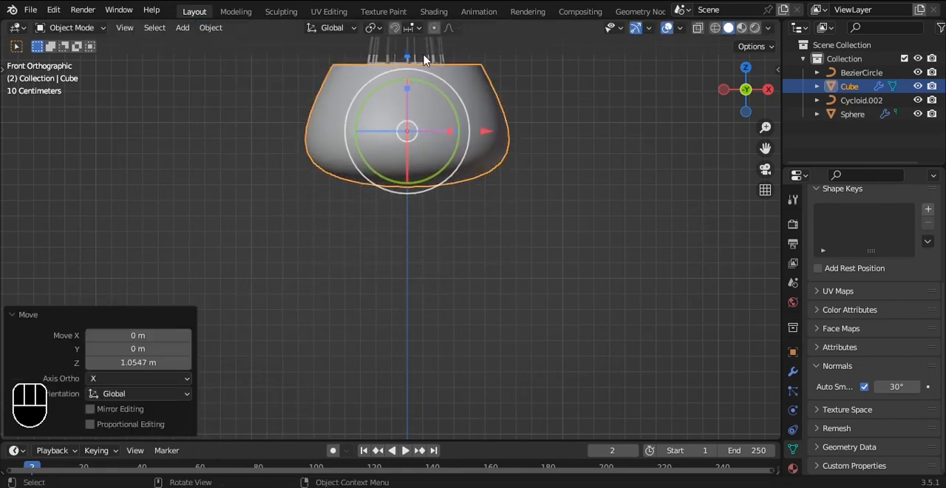
pyautogui.scroll(3, 513, 194)
pyautogui.press('s')
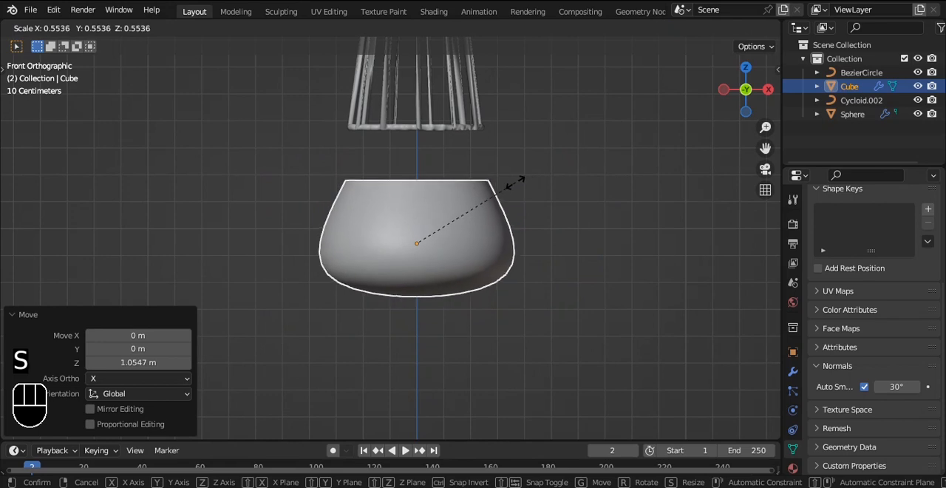
pyautogui.click(515, 181)
# Duplicate the ring down along Z to the lower end of the ropes and scale the copy to about 1.31
pyautogui.keyDown('shift'); pyautogui.moveTo(511, 117); pyautogui.dragTo(506, 224, button='middle'); pyautogui.keyUp('shift')
pyautogui.click(462, 135)
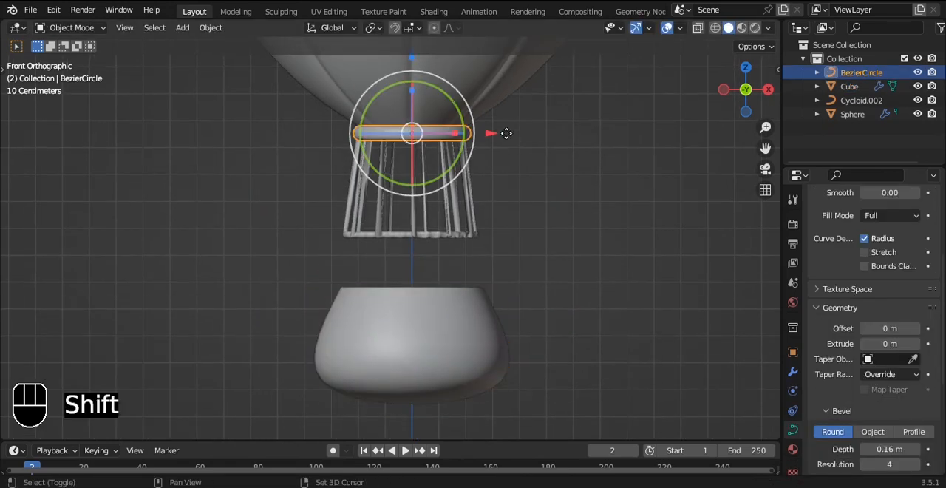
pyautogui.hotkey('shift', 'd')
pyautogui.press('z')
pyautogui.click(505, 246)
pyautogui.press('s')
pyautogui.click(533, 249)
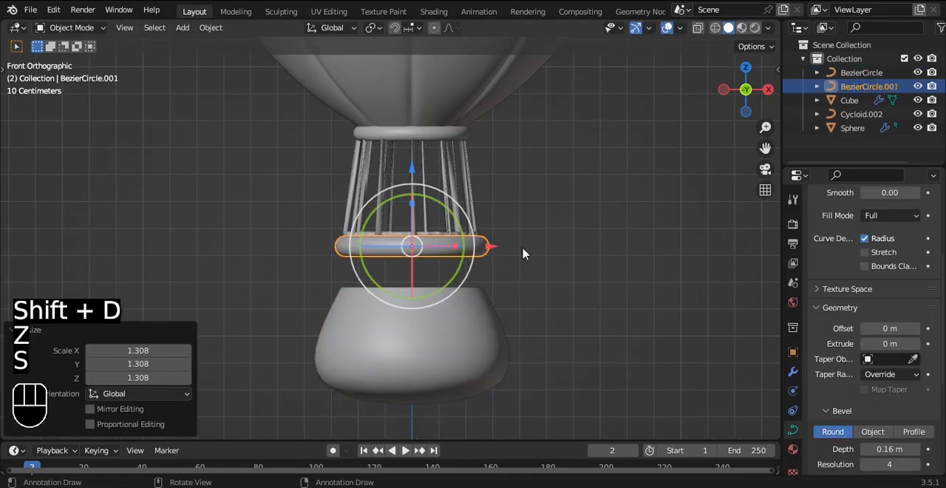
# Raise the lower ring about 0.028 m along Z and scale it down slightly to fit the rope ends
pyautogui.scroll(5, 506, 240)
pyautogui.moveTo(442, 180); pyautogui.dragTo(443, 163)
pyautogui.keyDown('alt'); pyautogui.moveTo(600, 177); pyautogui.dragTo(593, 207); pyautogui.keyUp('alt')
pyautogui.press('s')
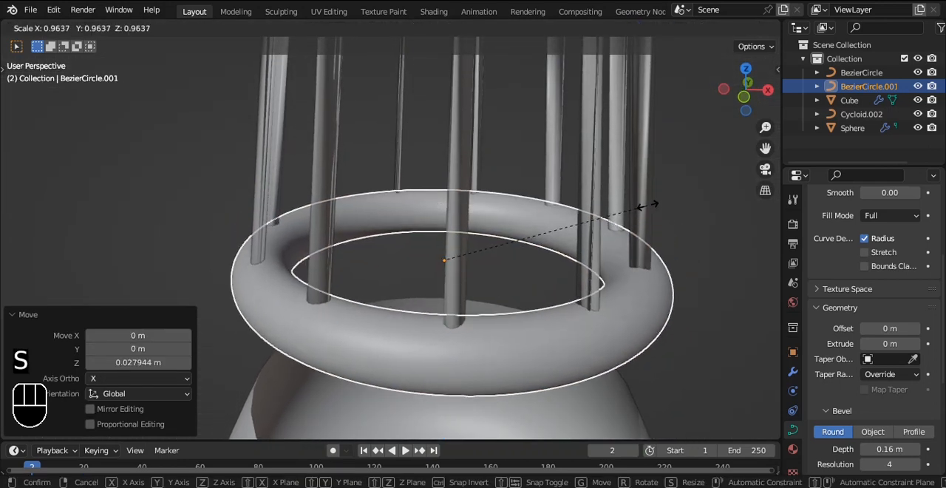
pyautogui.click(644, 207)
# Raise the basket along Z and adjust its scale so its open rim meets the lower ring's underside
pyautogui.press('KP_1')
pyautogui.click(515, 385)
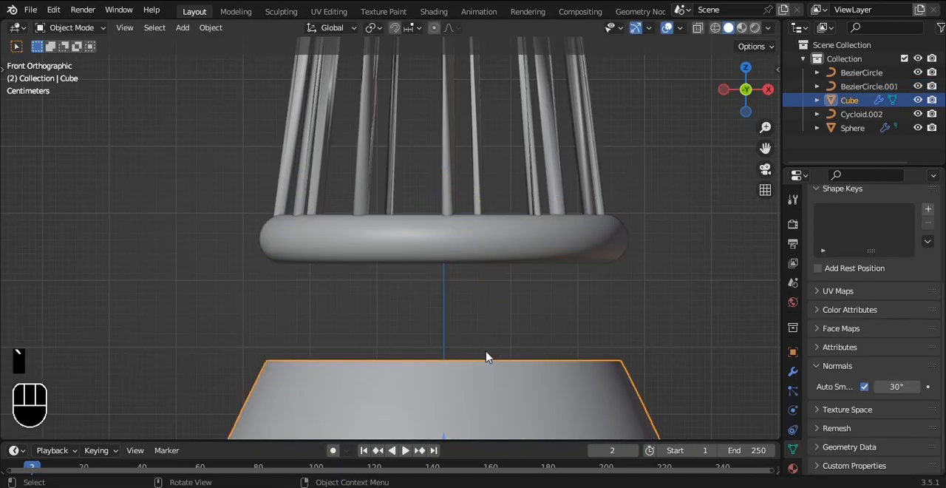
pyautogui.scroll(-3, 486, 359)
pyautogui.moveTo(424, 312); pyautogui.dragTo(411, 249)
pyautogui.scroll(2, 686, 268)
pyautogui.press('s')
pyautogui.click(682, 261)
pyautogui.moveTo(440, 303); pyautogui.dragTo(436, 283)
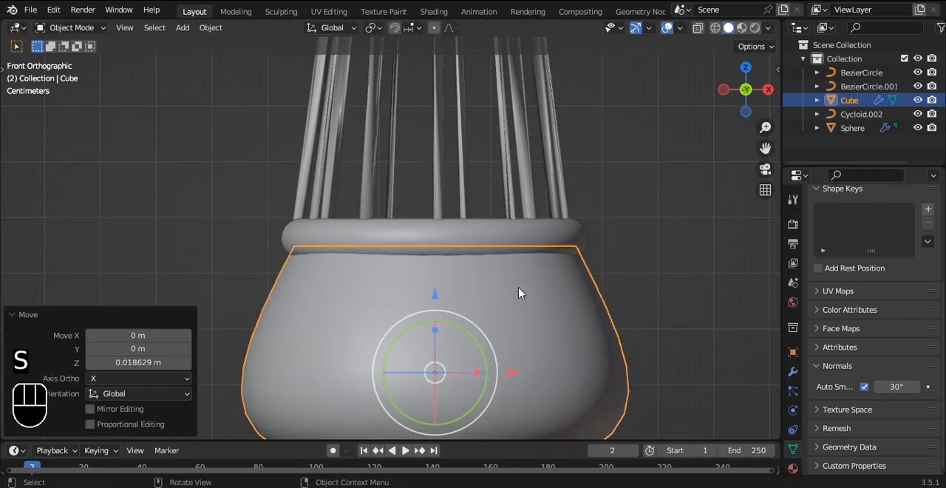
# Deselect the basket and save the balloon model to the current file, 47.blend
pyautogui.click(632, 231)
pyautogui.moveTo(633, 231); pyautogui.dragTo(578, 300, button='middle')
pyautogui.press('`')
pyautogui.click(546, 262)
pyautogui.keyDown('shift'); pyautogui.moveTo(534, 193); pyautogui.dragTo(530, 258, button='middle'); pyautogui.keyUp('shift')
pyautogui.scroll(-5, 527, 256)
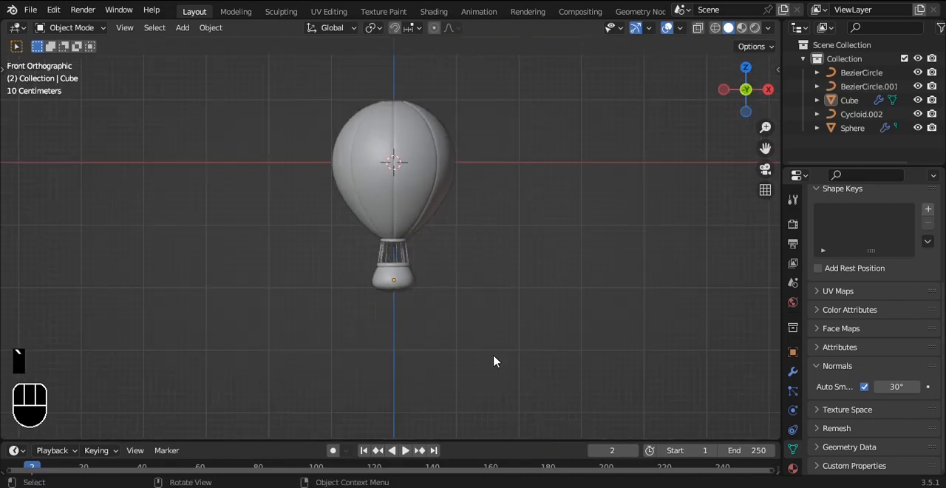
pyautogui.hotkey('ctrl', 's')
# Select all balloon parts, raise them about 2.75 m along Z, and switch the viewport to Material Preview shading
pyautogui.press('`')
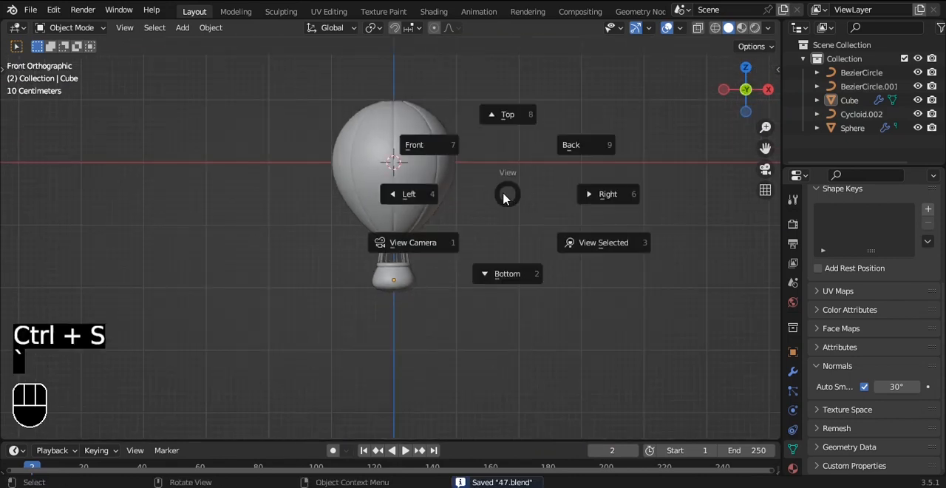
pyautogui.scroll(-1, 465, 177)
pyautogui.keyDown('alt'); pyautogui.keyDown('shift'); pyautogui.moveTo(442, 169); pyautogui.dragTo(441, 214); pyautogui.keyUp('shift'); pyautogui.keyUp('alt')
pyautogui.moveTo(281, 101); pyautogui.dragTo(434, 371)
pyautogui.keyDown('alt'); pyautogui.keyDown('shift'); pyautogui.moveTo(416, 213); pyautogui.dragTo(374, 88); pyautogui.keyUp('shift'); pyautogui.keyUp('alt')
pyautogui.keyDown('alt'); pyautogui.keyDown('shift'); pyautogui.moveTo(429, 123); pyautogui.dragTo(437, 214); pyautogui.keyUp('shift'); pyautogui.keyUp('alt')
pyautogui.scroll(2, 437, 214)
pyautogui.click(741, 27)
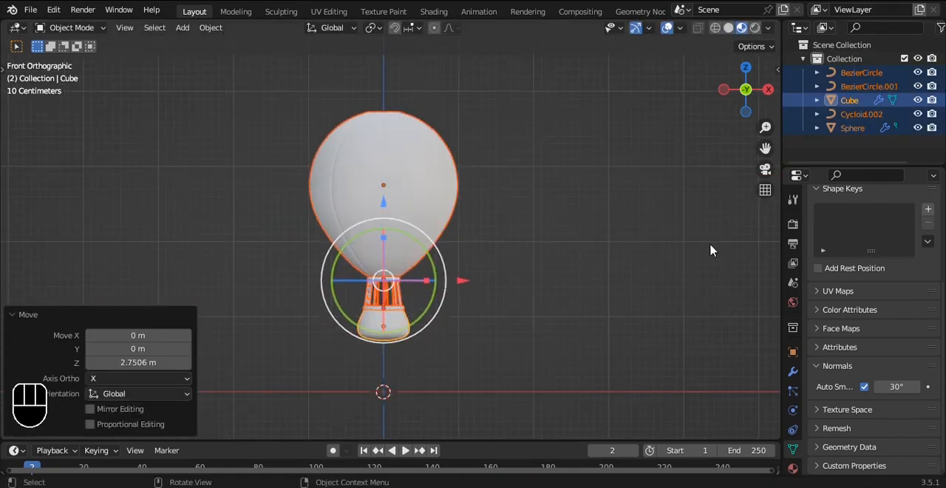
# Select only the balloon envelope and set its material's base color to red
pyautogui.click(355, 193)
pyautogui.click(792, 469)
pyautogui.click(891, 280)
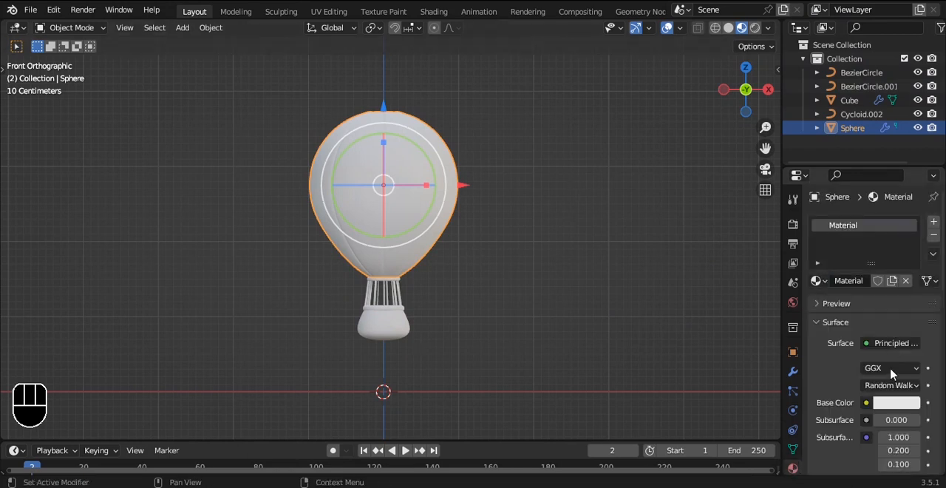
pyautogui.click(895, 402)
pyautogui.click(853, 294)
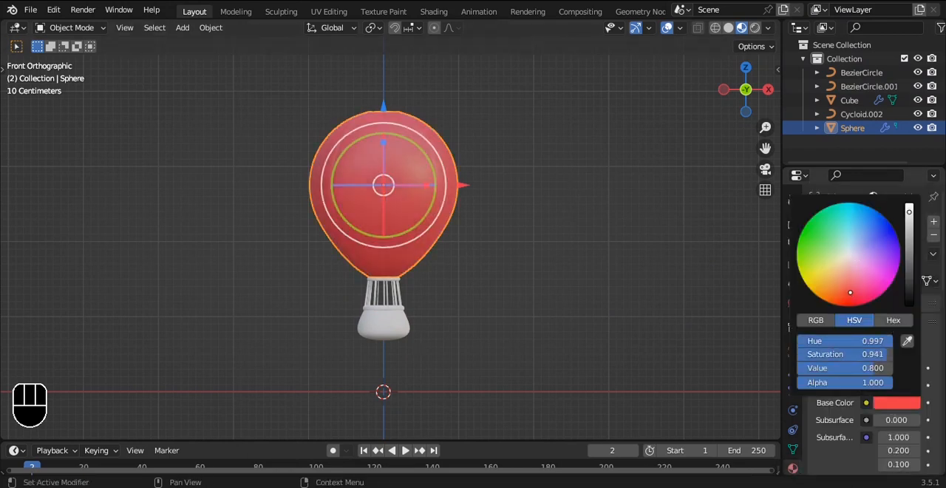
# Extrude the edge loop around the envelope's top opening inward and fill the remaining hole with a face
pyautogui.keyDown('alt'); pyautogui.moveTo(483, 101); pyautogui.dragTo(494, 196); pyautogui.keyUp('alt')
pyautogui.scroll(3, 494, 196)
pyautogui.scroll(-1, 488, 193)
pyautogui.press('Tab')
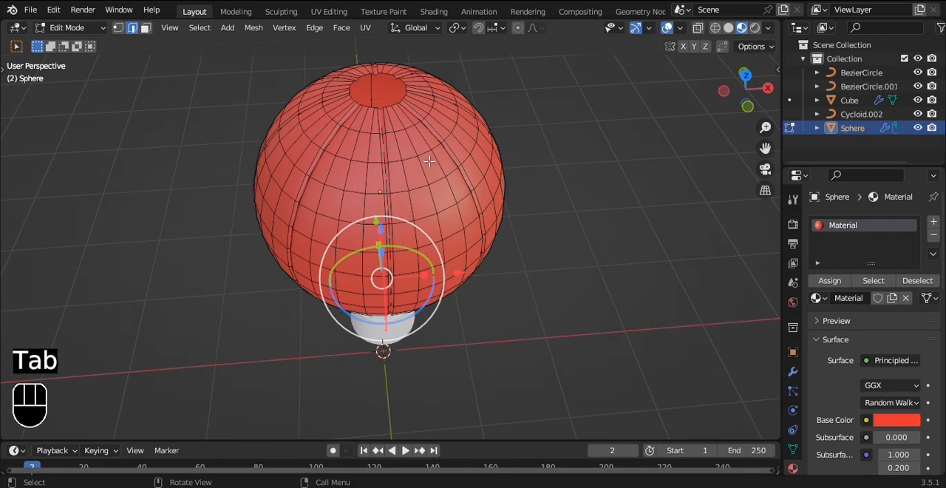
pyautogui.keyDown('alt'); pyautogui.moveTo(411, 127); pyautogui.dragTo(430, 232); pyautogui.keyUp('alt')
pyautogui.scroll(3, 458, 152)
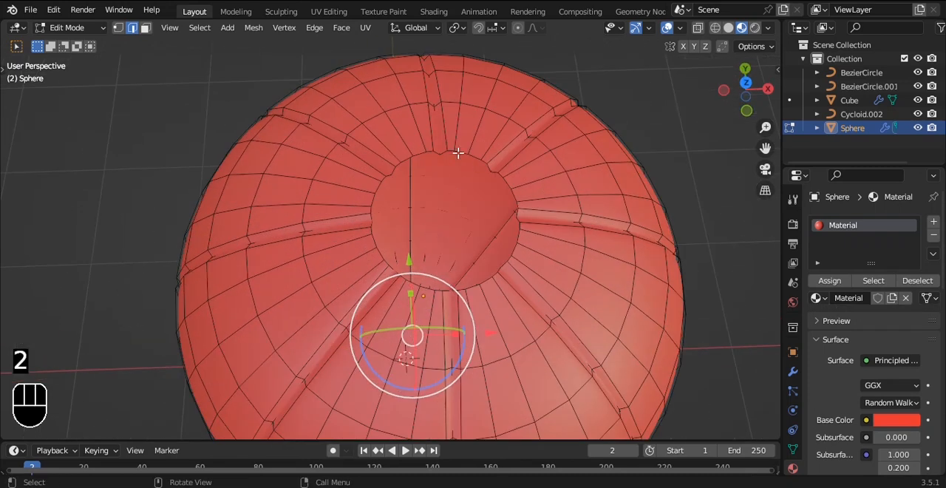
pyautogui.keyDown('alt'); pyautogui.click(456, 151); pyautogui.keyUp('alt')
pyautogui.scroll(3, 553, 173)
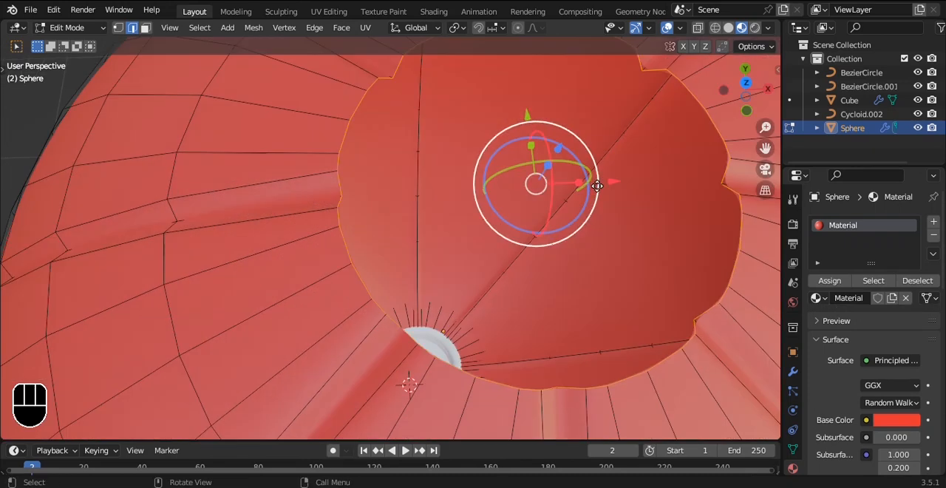
pyautogui.press('e')
pyautogui.press('s')
pyautogui.click(562, 185)
pyautogui.press('f')
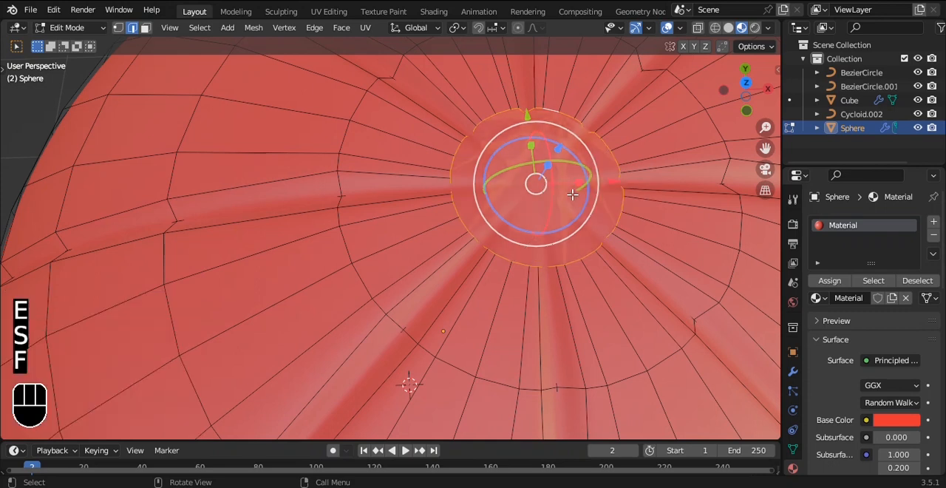
pyautogui.press('Tab')
pyautogui.scroll(-4, 574, 201)
pyautogui.keyDown('alt'); pyautogui.moveTo(576, 205); pyautogui.dragTo(559, 185); pyautogui.keyUp('alt')
pyautogui.press('Tab')
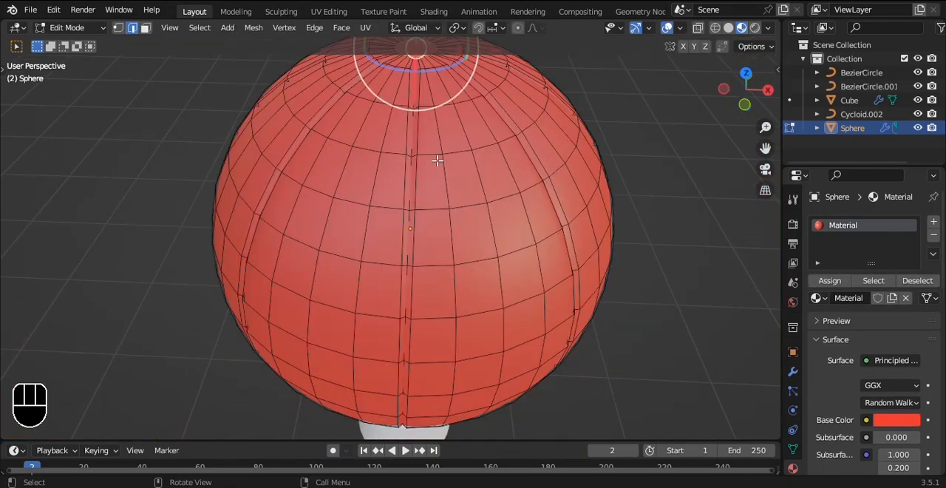
pyautogui.press('`')
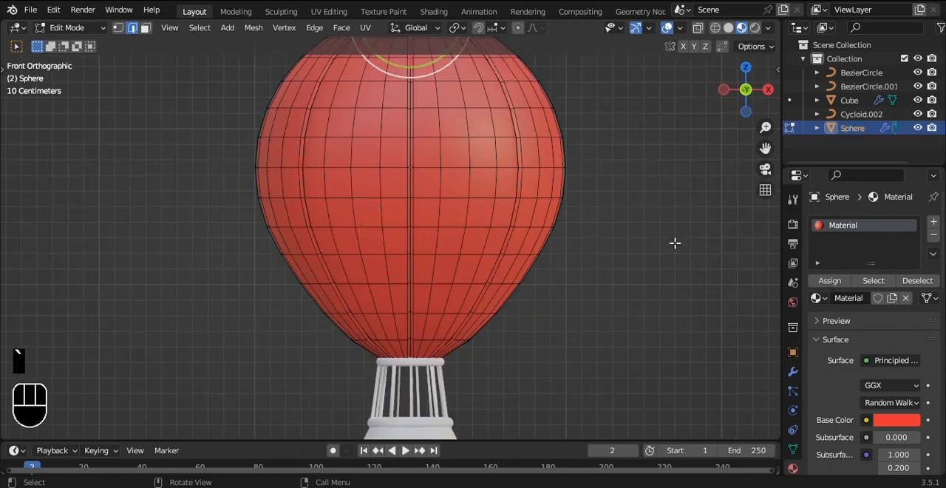
pyautogui.press('Tab')
pyautogui.scroll(-3, 436, 254)
pyautogui.scroll(4, 436, 255)
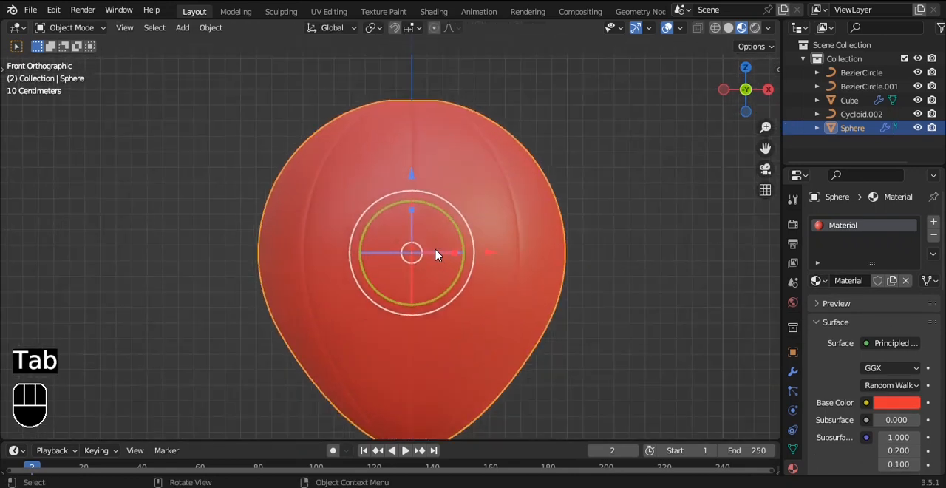
# Select all face loops of one envelope panel between two seams and assign them to a new, empty material slot
pyautogui.keyDown('alt'); pyautogui.moveTo(460, 189); pyautogui.dragTo(458, 236); pyautogui.keyUp('alt')
pyautogui.press('Tab')
pyautogui.press('3')
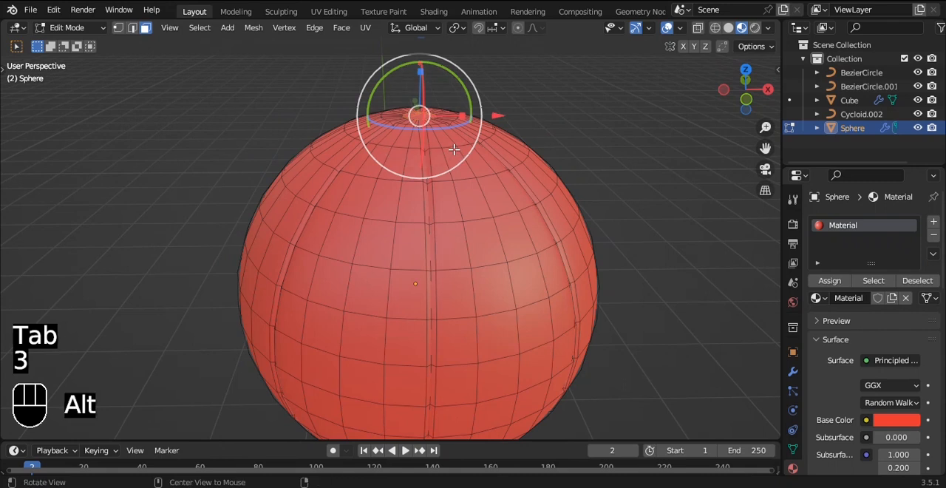
pyautogui.keyDown('alt'); pyautogui.moveTo(457, 152); pyautogui.dragTo(438, 212); pyautogui.keyUp('alt')
pyautogui.scroll(1, 438, 221)
pyautogui.press('a')
pyautogui.press('`')
pyautogui.click(445, 145)
pyautogui.keyDown('alt'); pyautogui.keyDown('shift'); pyautogui.moveTo(446, 143); pyautogui.dragTo(385, 124); pyautogui.keyUp('shift'); pyautogui.keyUp('alt')
pyautogui.scroll(5, 355, 216)
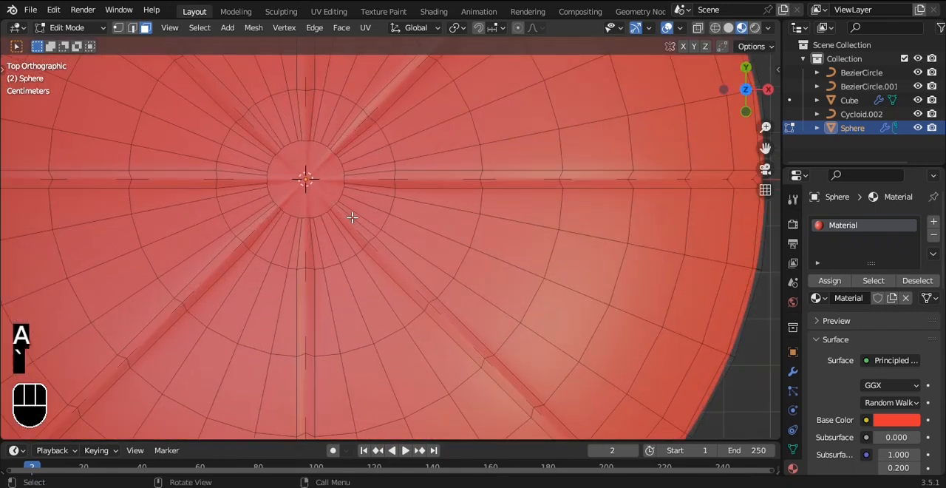
pyautogui.click(318, 217)
pyautogui.keyDown('shift'); pyautogui.doubleClick(330, 216); pyautogui.keyUp('shift')
pyautogui.keyDown('shift'); pyautogui.moveTo(380, 264); pyautogui.dragTo(458, 223, button='middle'); pyautogui.keyUp('shift')
pyautogui.scroll(1, 437, 224)
pyautogui.keyDown('shift'); pyautogui.doubleClick(396, 217); pyautogui.keyUp('shift')
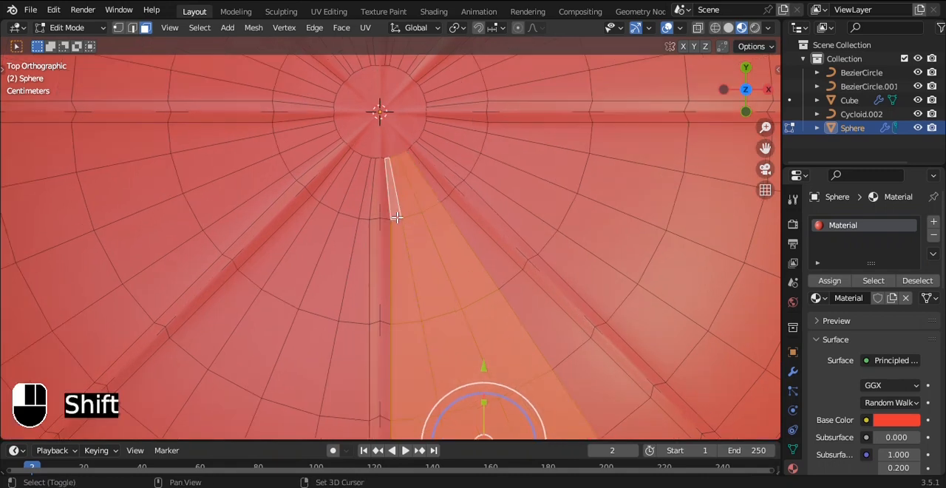
pyautogui.keyDown('shift'); pyautogui.doubleClick(444, 199); pyautogui.keyUp('shift')
pyautogui.scroll(-4, 522, 244)
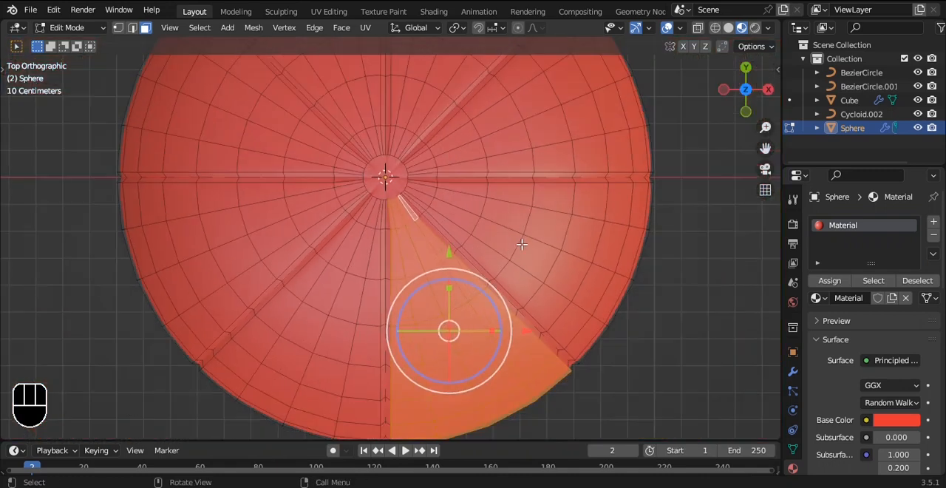
pyautogui.keyDown('shift'); pyautogui.moveTo(489, 211); pyautogui.dragTo(487, 239, button='middle'); pyautogui.keyUp('shift')
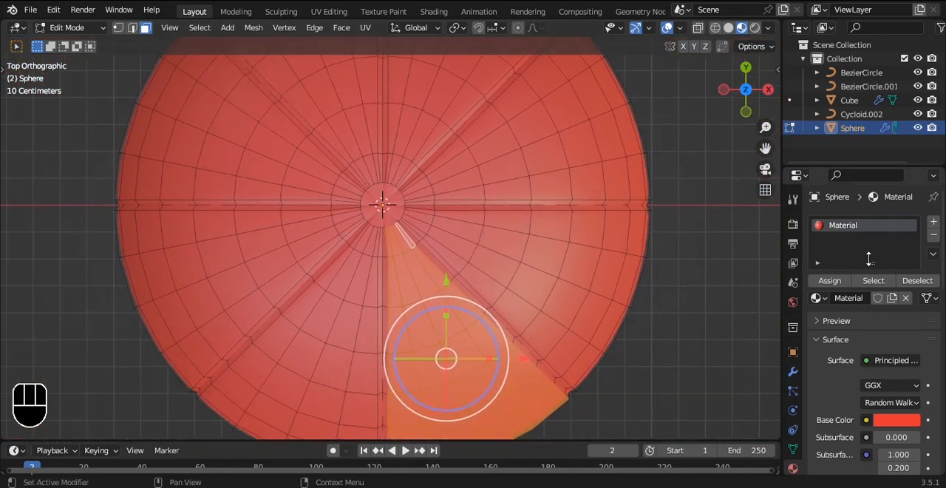
pyautogui.click(933, 225)
pyautogui.click(830, 305)
pyautogui.press('Tab')
pyautogui.keyDown('alt'); pyautogui.moveTo(580, 249); pyautogui.dragTo(532, 77, button='middle'); pyautogui.keyUp('alt')
pyautogui.scroll(-5, 534, 141)
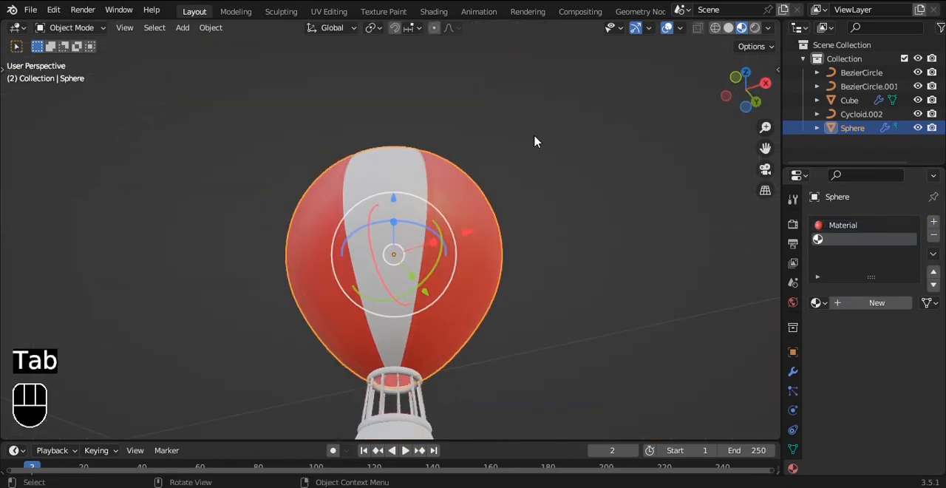
# Try to inset the round face that closes the envelope's top
pyautogui.keyDown('alt'); pyautogui.moveTo(534, 141); pyautogui.dragTo(593, 289, button='middle'); pyautogui.keyUp('alt')
pyautogui.scroll(2, 502, 184)
pyautogui.keyDown('alt'); pyautogui.moveTo(501, 182); pyautogui.dragTo(489, 218, button='middle'); pyautogui.keyUp('alt')
pyautogui.press('`')
pyautogui.click(493, 177)
pyautogui.scroll(6, 399, 229)
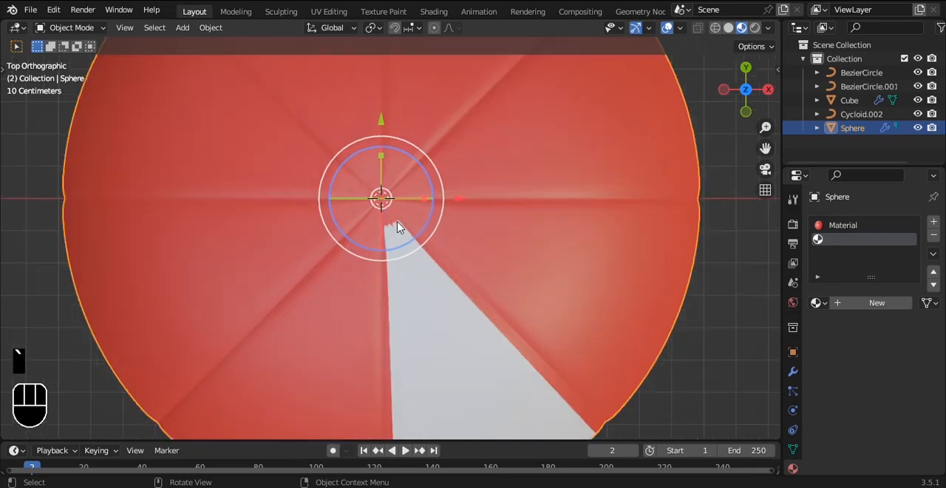
pyautogui.keyDown('alt'); pyautogui.keyDown('shift'); pyautogui.moveTo(411, 226); pyautogui.dragTo(441, 234, button='middle'); pyautogui.keyUp('shift'); pyautogui.keyUp('alt')
pyautogui.scroll(3, 441, 227)
pyautogui.press('Tab')
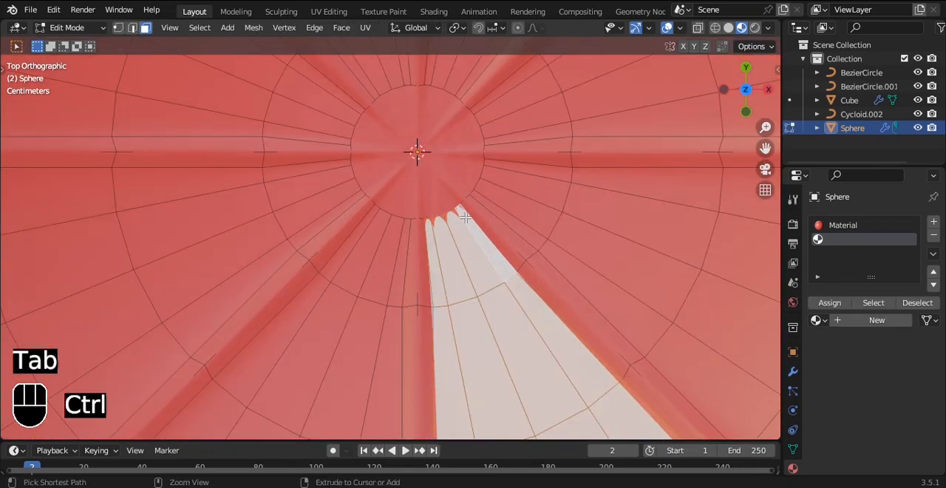
pyautogui.click(418, 150)
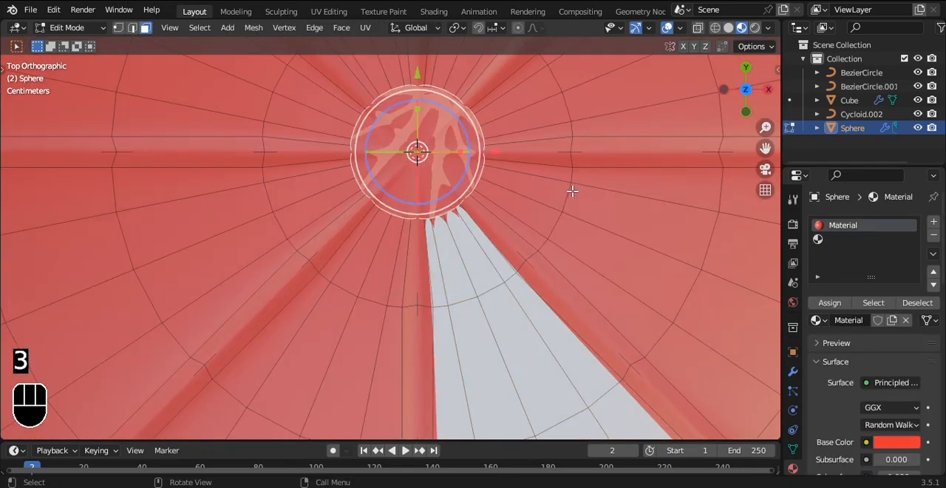
pyautogui.press('i')
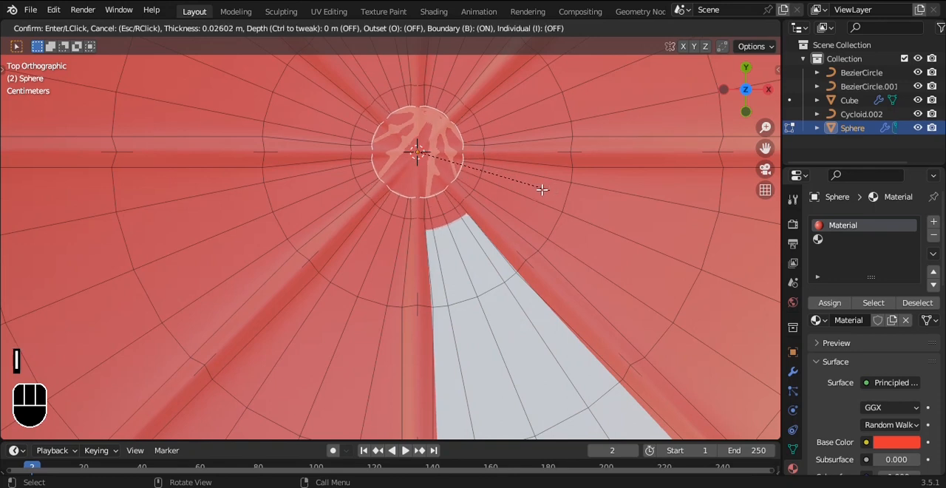
pyautogui.rightClick(485, 181)
pyautogui.hotkey('ctrl', 'z')
# Select the face loops of the panel beside the white one and assign them a new material with an amber-yellow base color
pyautogui.moveTo(484, 182)
pyautogui.keyDown('alt'); pyautogui.mouseDown()
pyautogui.moveTo(488, 156)
pyautogui.moveTo(485, 190)
pyautogui.mouseUp(); pyautogui.keyUp('alt')
pyautogui.press('`')
pyautogui.click(455, 143)
pyautogui.scroll(-6, 454, 143)
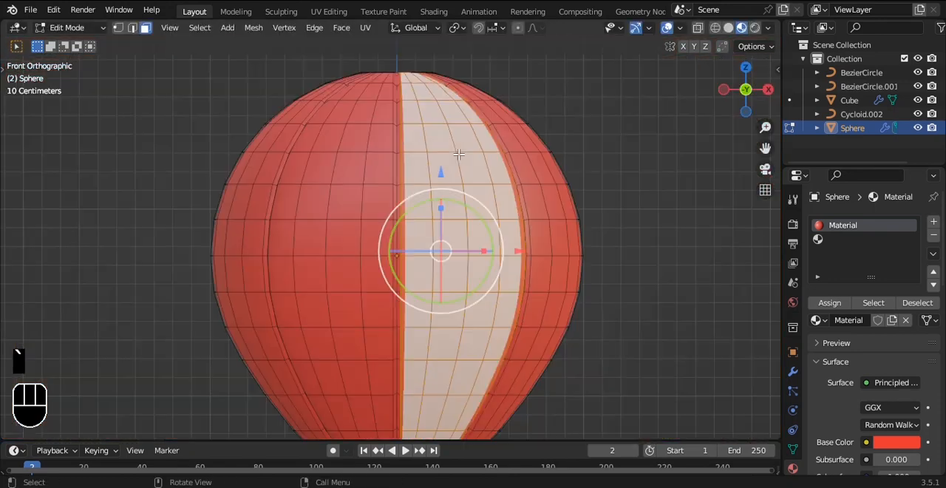
pyautogui.keyDown('alt'); pyautogui.click(379, 123); pyautogui.keyUp('alt')
pyautogui.keyDown('alt'); pyautogui.moveTo(351, 128); pyautogui.dragTo(380, 152); pyautogui.keyUp('alt')
pyautogui.keyDown('shift'); pyautogui.doubleClick(374, 173); pyautogui.keyUp('shift')
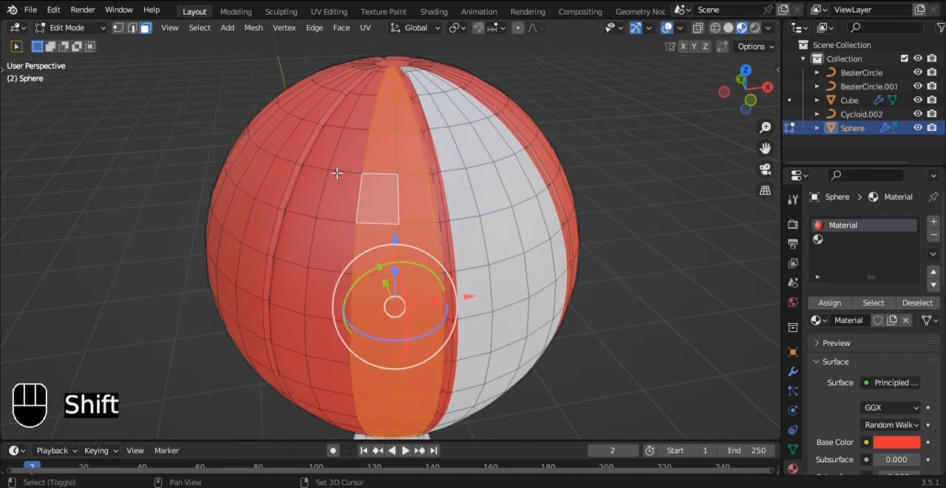
pyautogui.keyDown('shift'); pyautogui.doubleClick(336, 172); pyautogui.keyUp('shift')
pyautogui.keyDown('shift'); pyautogui.doubleClick(316, 168); pyautogui.keyUp('shift')
pyautogui.click(933, 221)
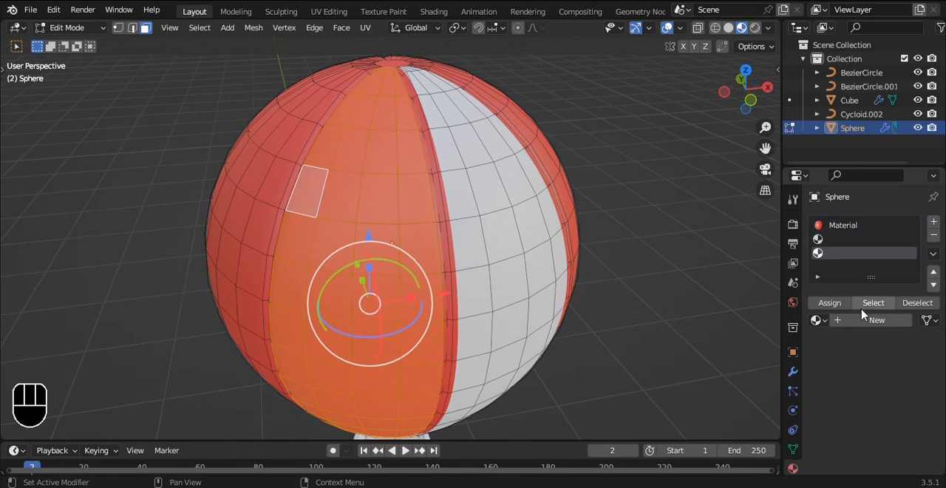
pyautogui.click(829, 302)
pyautogui.click(870, 320)
pyautogui.click(892, 441)
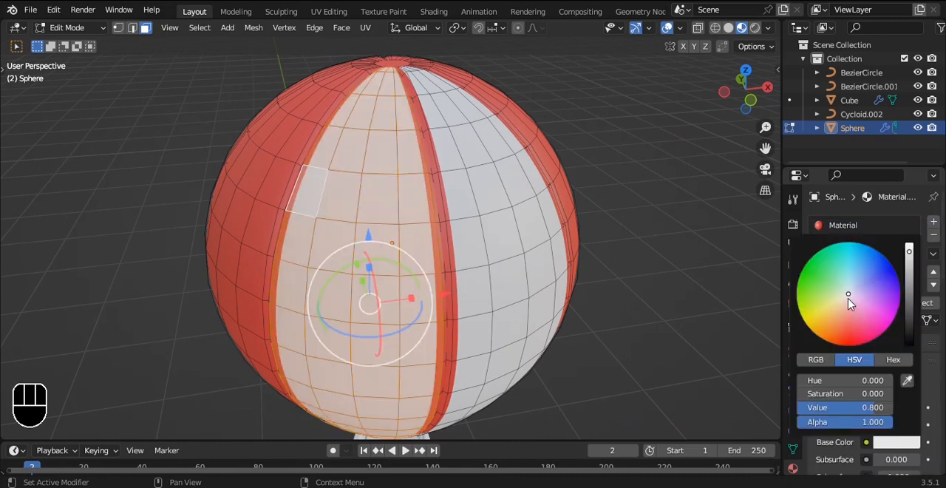
pyautogui.moveTo(849, 303); pyautogui.dragTo(824, 323)
pyautogui.press('Tab')
# Select the face loops of the red panel beside the yellow one and assign them a new material with a purple-blue base color
pyautogui.moveTo(406, 169); pyautogui.dragTo(481, 179, button='middle')
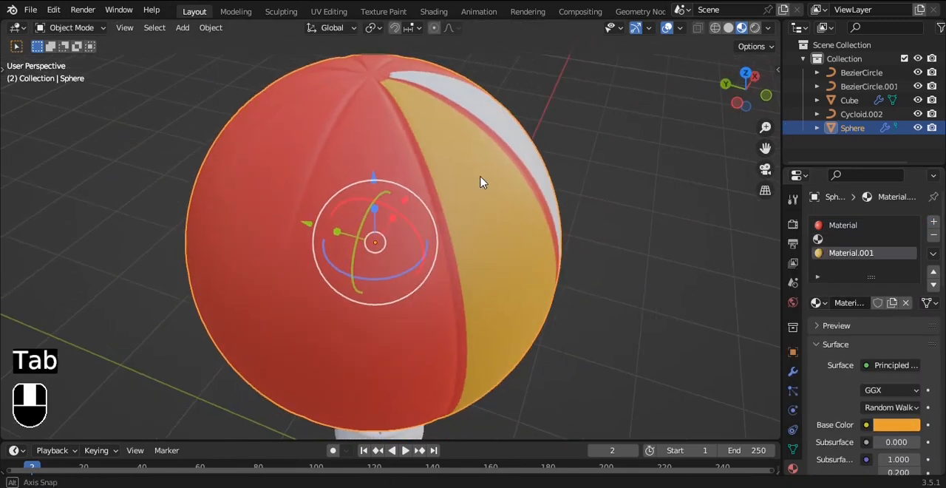
pyautogui.press('Tab')
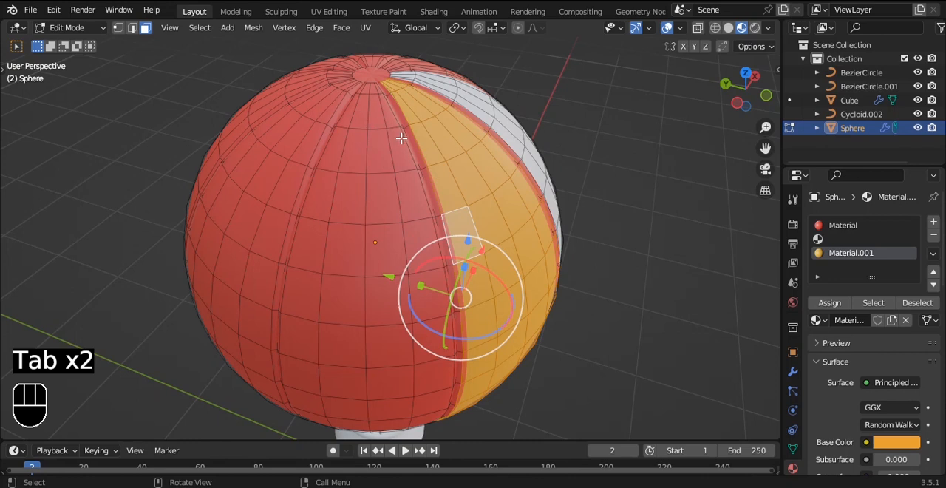
pyautogui.doubleClick(409, 168)
pyautogui.doubleClick(380, 169)
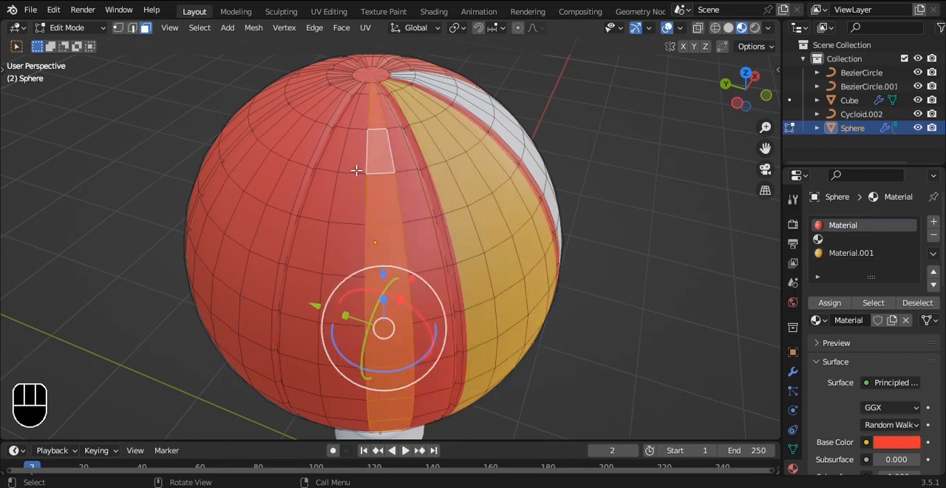
pyautogui.keyDown('shift'); pyautogui.doubleClick(351, 172); pyautogui.keyUp('shift')
pyautogui.keyDown('shift'); pyautogui.doubleClick(334, 172); pyautogui.keyUp('shift')
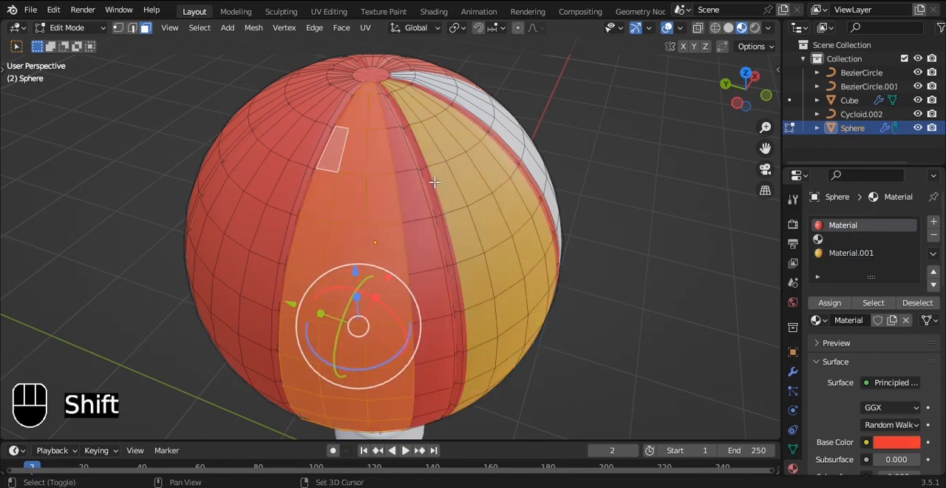
pyautogui.keyDown('shift'); pyautogui.doubleClick(406, 172); pyautogui.keyUp('shift')
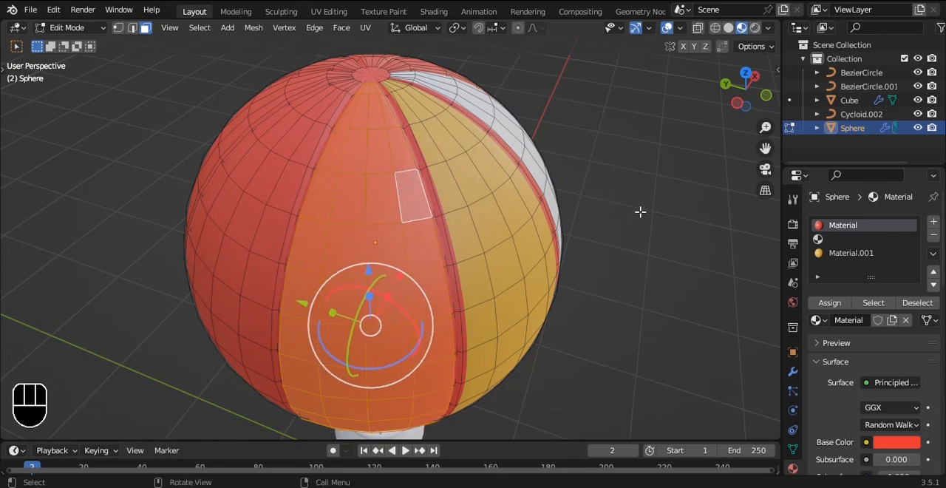
pyautogui.click(933, 225)
pyautogui.click(830, 302)
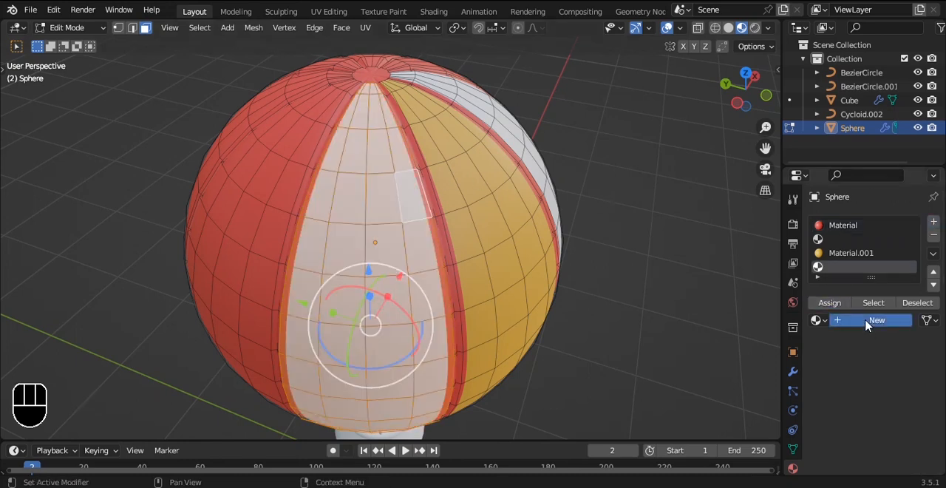
pyautogui.click(872, 320)
pyautogui.click(895, 441)
pyautogui.moveTo(850, 301)
pyautogui.mouseDown()
pyautogui.moveTo(876, 327)
pyautogui.moveTo(874, 289)
pyautogui.mouseUp()
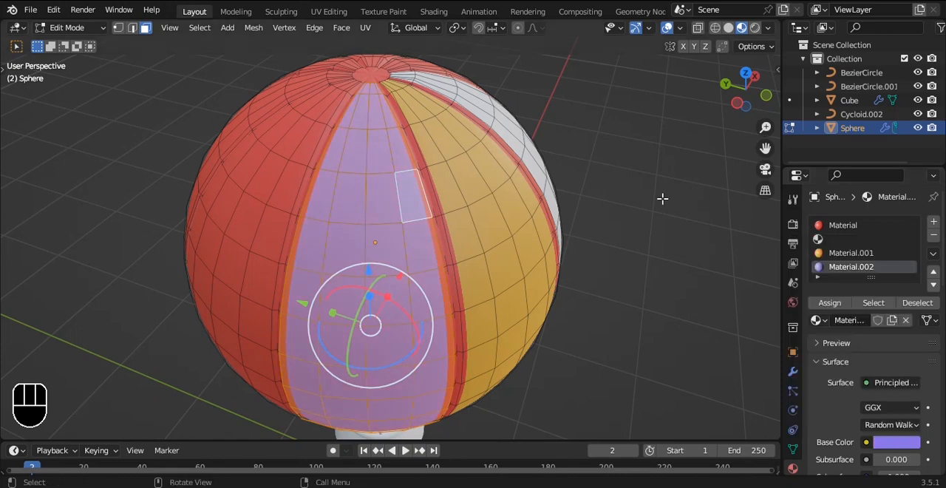
# Create a new material in the empty second slot used by the white panel
pyautogui.click(857, 246)
pyautogui.click(859, 321)
pyautogui.press('Tab')
# Select the face loops of the red panel beside the purple one and assign them a new material with a pink base color
pyautogui.moveTo(333, 148)
pyautogui.keyDown('alt'); pyautogui.mouseDown(button='middle')
pyautogui.moveTo(381, 170)
pyautogui.moveTo(346, 142)
pyautogui.mouseUp(button='middle'); pyautogui.keyUp('alt')
pyautogui.press('Tab')
pyautogui.doubleClick(380, 153)
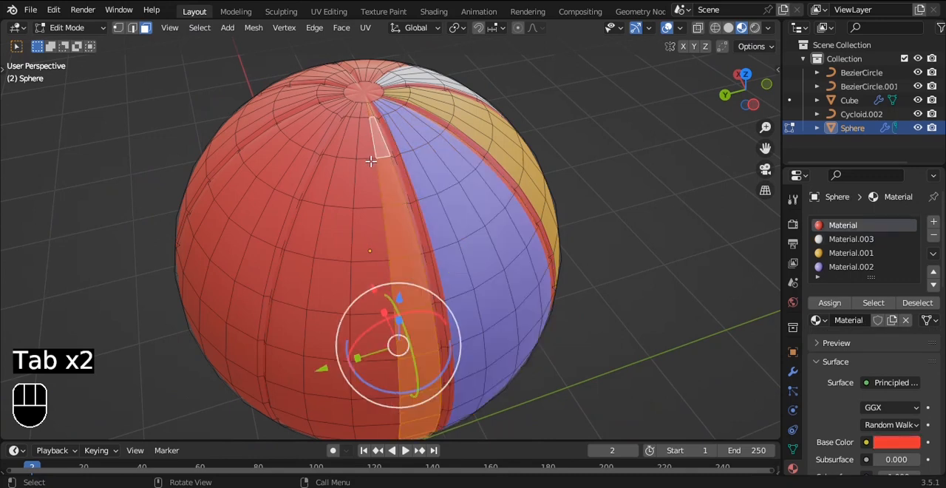
pyautogui.keyDown('shift'); pyautogui.doubleClick(354, 159); pyautogui.keyUp('shift')
pyautogui.keyDown('shift'); pyautogui.doubleClick(342, 158); pyautogui.keyUp('shift')
pyautogui.keyDown('shift'); pyautogui.doubleClick(329, 158); pyautogui.keyUp('shift')
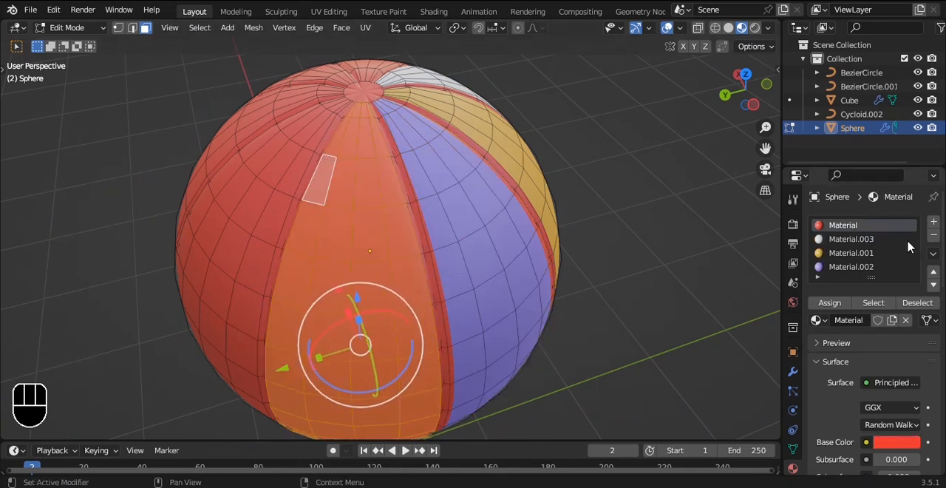
pyautogui.click(934, 222)
pyautogui.click(829, 307)
pyautogui.click(850, 325)
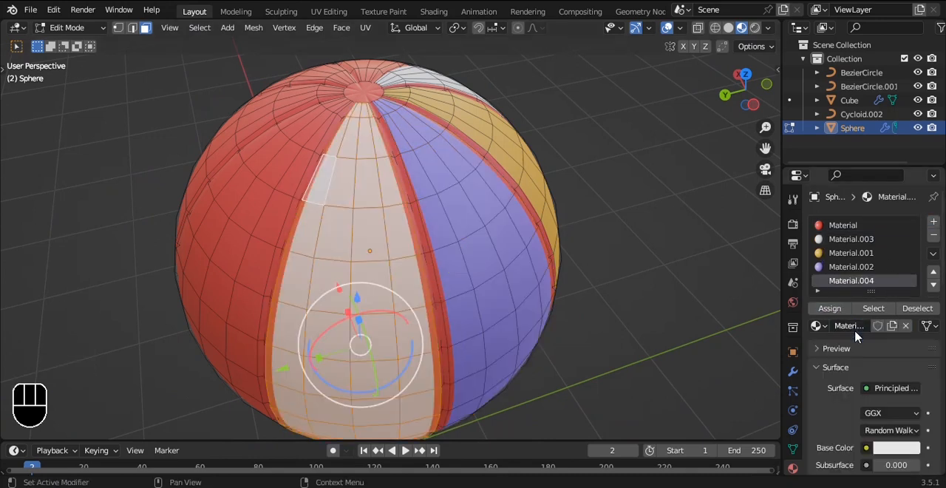
pyautogui.click(888, 448)
pyautogui.moveTo(850, 303); pyautogui.dragTo(872, 323)
pyautogui.press('Tab')
# Select the face loops of the red panel beside the pink one and assign them a new material with a cyan-blue base color
pyautogui.keyDown('alt'); pyautogui.moveTo(314, 141); pyautogui.dragTo(431, 149); pyautogui.keyUp('alt')
pyautogui.scroll(1, 413, 144)
pyautogui.press('Tab')
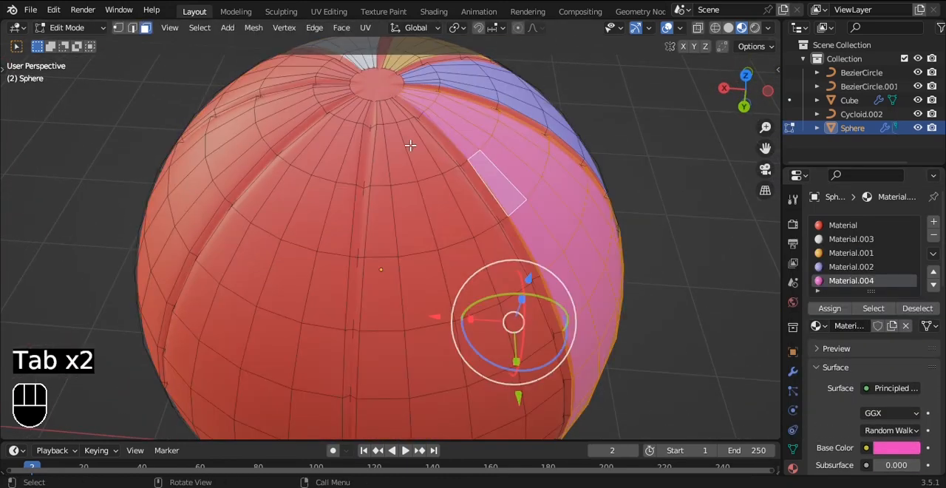
pyautogui.doubleClick(437, 177)
pyautogui.keyDown('shift'); pyautogui.doubleClick(446, 173); pyautogui.keyUp('shift')
pyautogui.keyDown('shift'); pyautogui.doubleClick(409, 181); pyautogui.keyUp('shift')
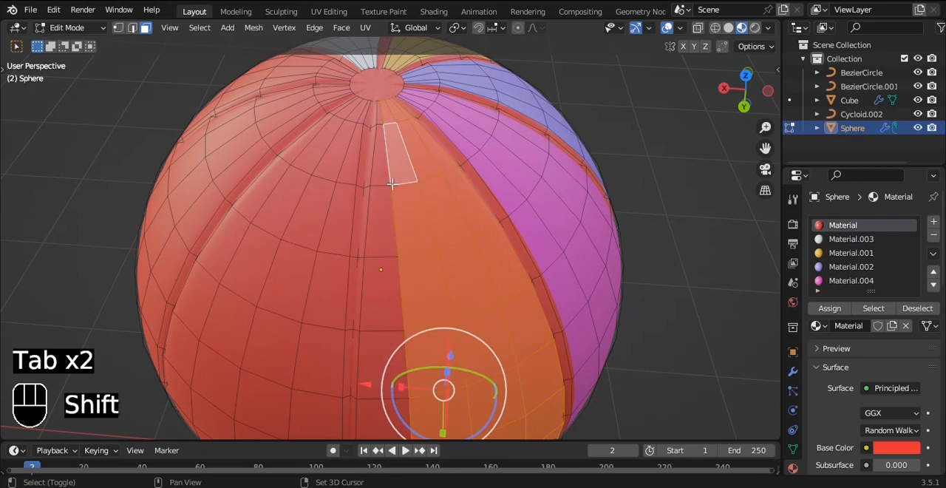
pyautogui.keyDown('shift'); pyautogui.doubleClick(380, 186); pyautogui.keyUp('shift')
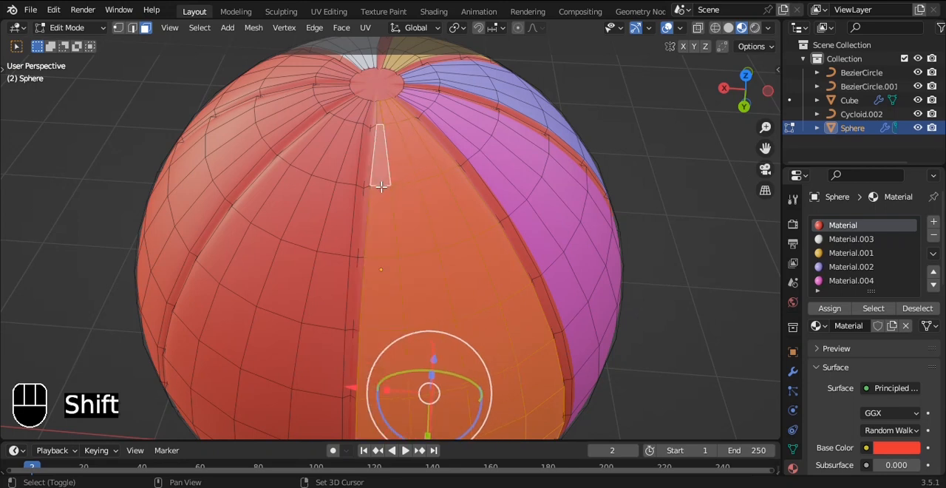
pyautogui.click(933, 222)
pyautogui.click(857, 326)
pyautogui.click(894, 448)
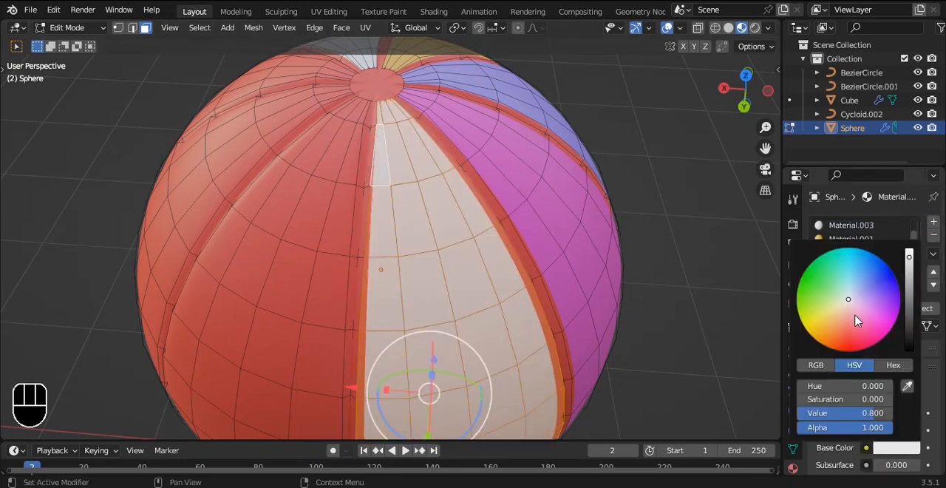
pyautogui.moveTo(857, 320); pyautogui.dragTo(845, 258)
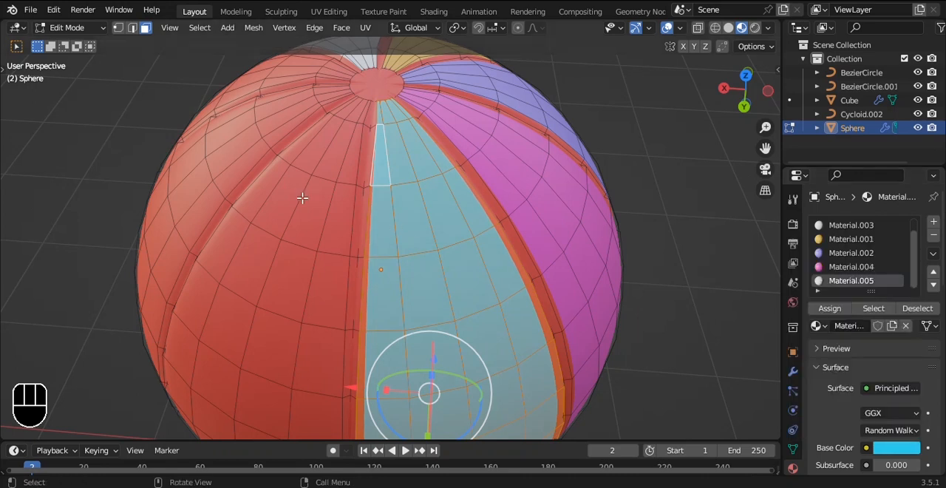
# Select the face loops of the red panel beside the cyan one and assign them a new material with a green base color
pyautogui.doubleClick(334, 190)
pyautogui.doubleClick(344, 183)
pyautogui.doubleClick(326, 183)
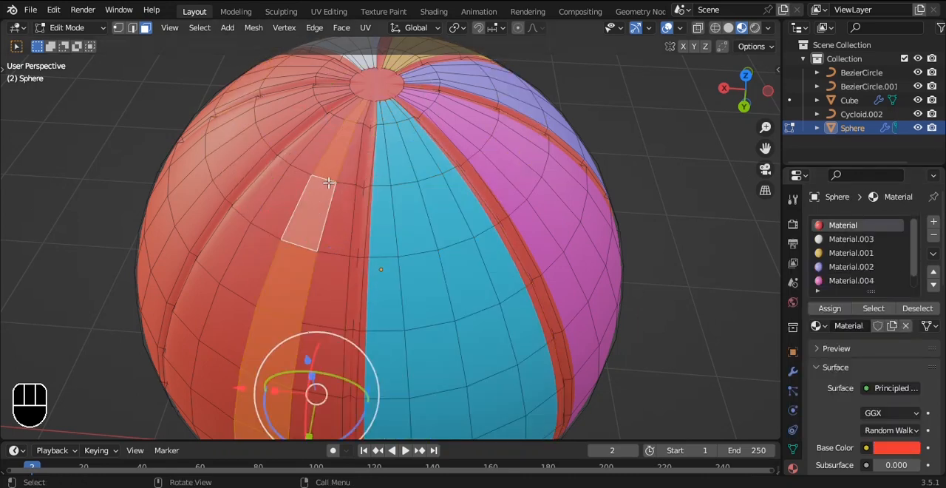
pyautogui.keyDown('shift'); pyautogui.doubleClick(343, 185); pyautogui.keyUp('shift')
pyautogui.keyDown('shift'); pyautogui.doubleClick(260, 191); pyautogui.keyUp('shift')
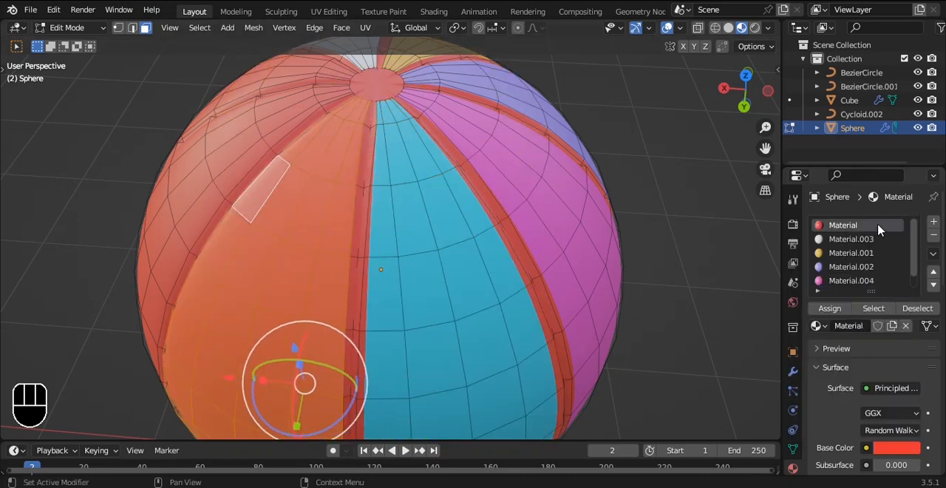
pyautogui.click(933, 222)
pyautogui.click(829, 308)
pyautogui.click(861, 325)
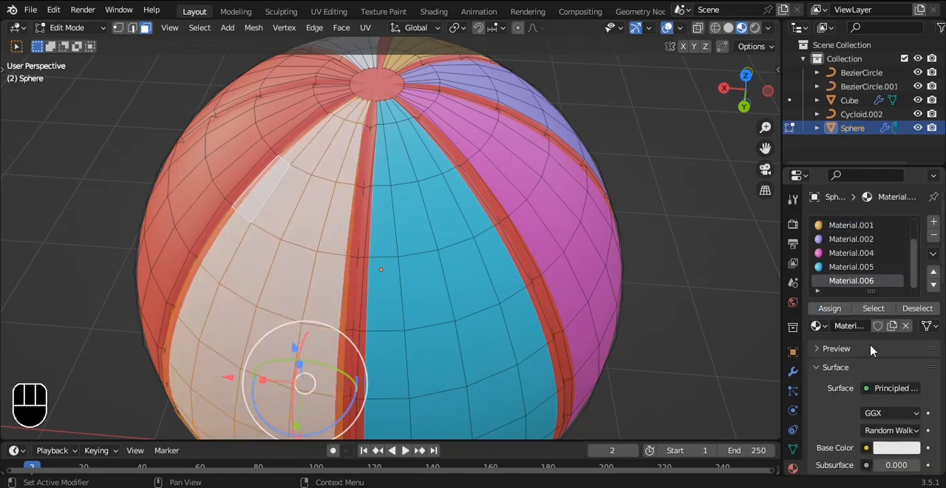
pyautogui.click(900, 447)
pyautogui.click(820, 280)
# Select all the face loops of the red panel beside the green one, leaving out the seams
pyautogui.keyDown('alt'); pyautogui.moveTo(311, 121); pyautogui.dragTo(429, 190); pyautogui.keyUp('alt')
pyautogui.press('a')
pyautogui.doubleClick(428, 195)
pyautogui.press('a')
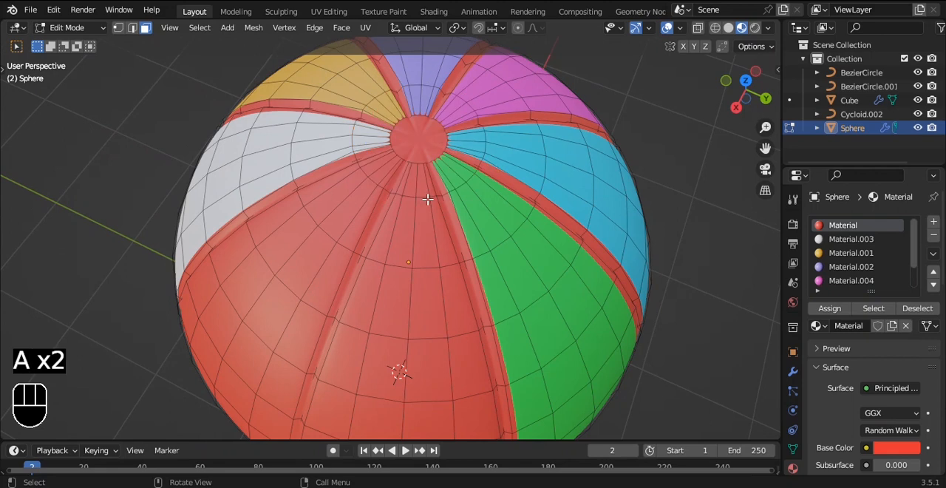
pyautogui.scroll(1, 427, 198)
pyautogui.doubleClick(432, 201)
pyautogui.press('a')
pyautogui.doubleClick(429, 187)
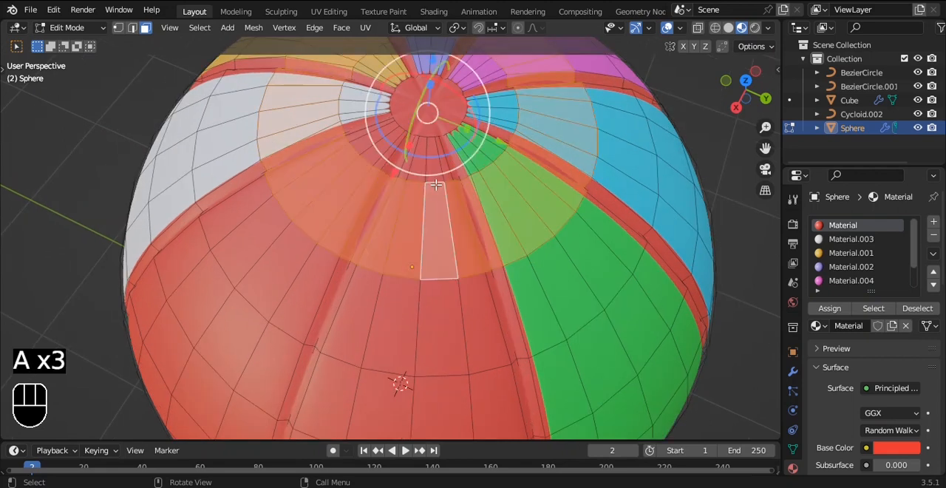
pyautogui.doubleClick(442, 185)
pyautogui.keyDown('shift'); pyautogui.doubleClick(447, 180); pyautogui.keyUp('shift')
pyautogui.keyDown('shift'); pyautogui.doubleClick(414, 181); pyautogui.keyUp('shift')
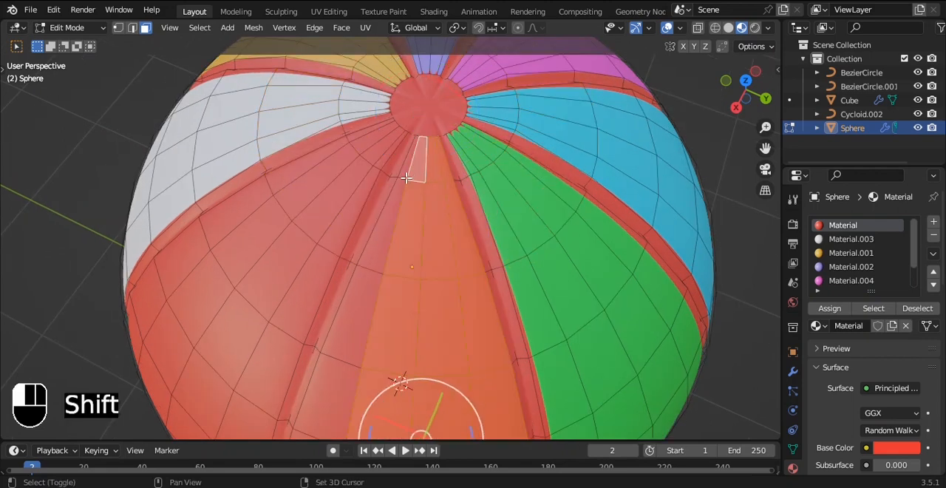
pyautogui.keyDown('shift'); pyautogui.doubleClick(404, 177); pyautogui.keyUp('shift')
pyautogui.hotkey('ctrl', 'z')
pyautogui.keyDown('shift'); pyautogui.doubleClick(402, 177); pyautogui.keyUp('shift')
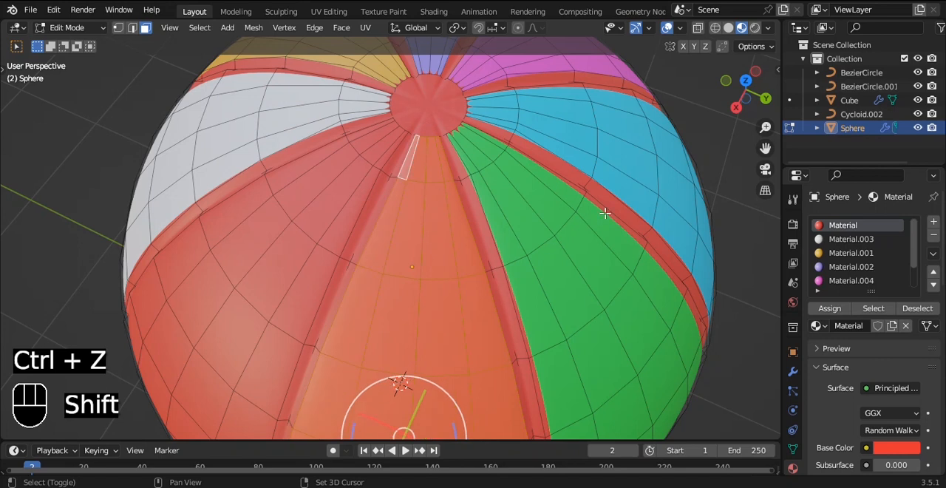
# Assign the selected panel a new material with a black base color
pyautogui.click(933, 220)
pyautogui.click(829, 308)
pyautogui.click(865, 325)
pyautogui.click(896, 447)
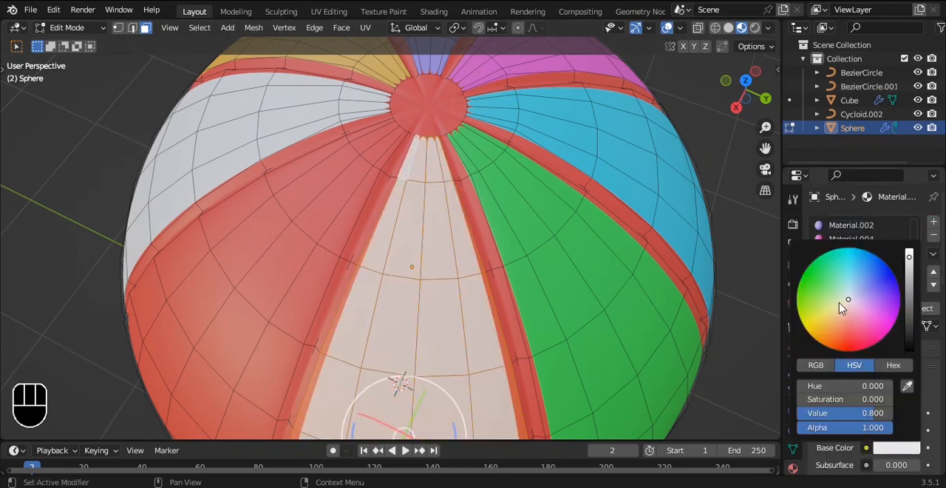
pyautogui.moveTo(849, 310)
pyautogui.mouseDown()
pyautogui.moveTo(824, 301)
pyautogui.moveTo(834, 303)
pyautogui.moveTo(845, 331)
pyautogui.moveTo(822, 343)
pyautogui.moveTo(852, 298)
pyautogui.mouseUp()
pyautogui.moveTo(913, 275); pyautogui.dragTo(913, 350)
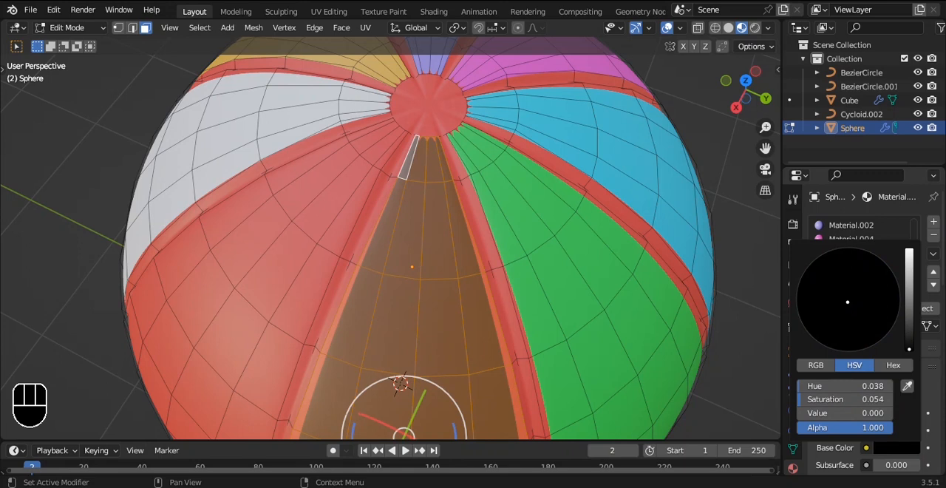
# Select the face loops of the red seam strips on both sides of the yellow panel
pyautogui.press('Tab')
pyautogui.keyDown('alt'); pyautogui.moveTo(350, 227); pyautogui.dragTo(524, 157); pyautogui.keyUp('alt')
pyautogui.keyDown('alt'); pyautogui.scroll(-1, 467, 194); pyautogui.keyUp('alt')
pyautogui.scroll(-4, 467, 194)
pyautogui.scroll(2, 511, 160)
pyautogui.press('`')
pyautogui.click(475, 139)
pyautogui.scroll(-3, 475, 140)
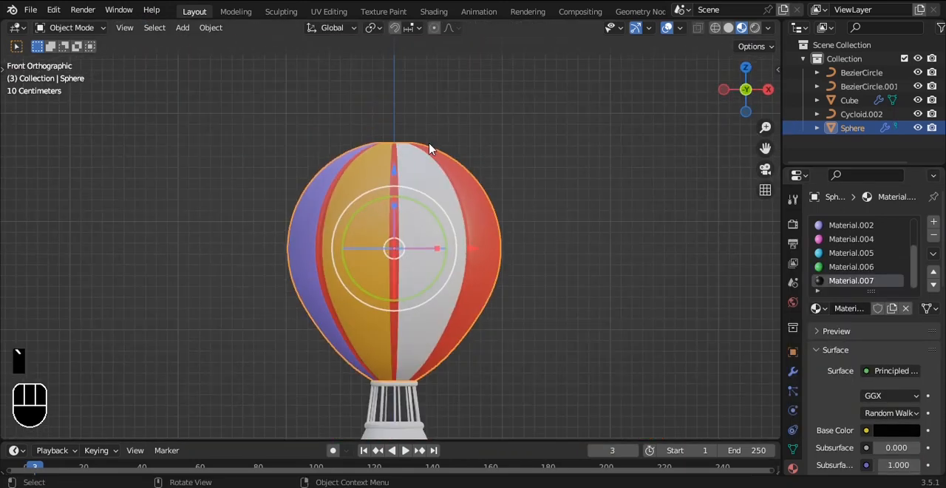
pyautogui.keyDown('alt'); pyautogui.moveTo(411, 156); pyautogui.dragTo(407, 201); pyautogui.keyUp('alt')
pyautogui.scroll(5, 407, 202)
pyautogui.press('Tab')
pyautogui.keyDown('alt'); pyautogui.click(408, 165); pyautogui.keyUp('alt')
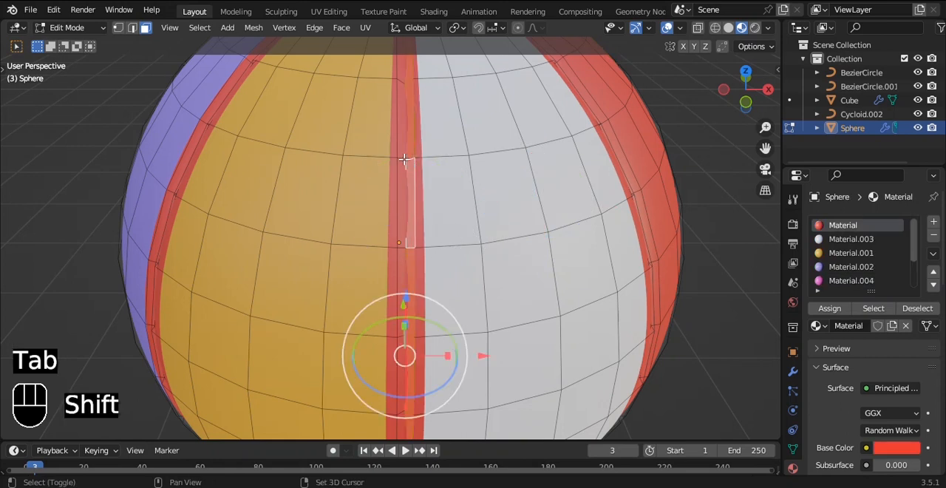
pyautogui.keyDown('alt'); pyautogui.moveTo(404, 159); pyautogui.dragTo(373, 191); pyautogui.keyUp('alt')
pyautogui.keyDown('alt'); pyautogui.keyDown('shift'); pyautogui.click(373, 267); pyautogui.keyUp('shift'); pyautogui.keyUp('alt')
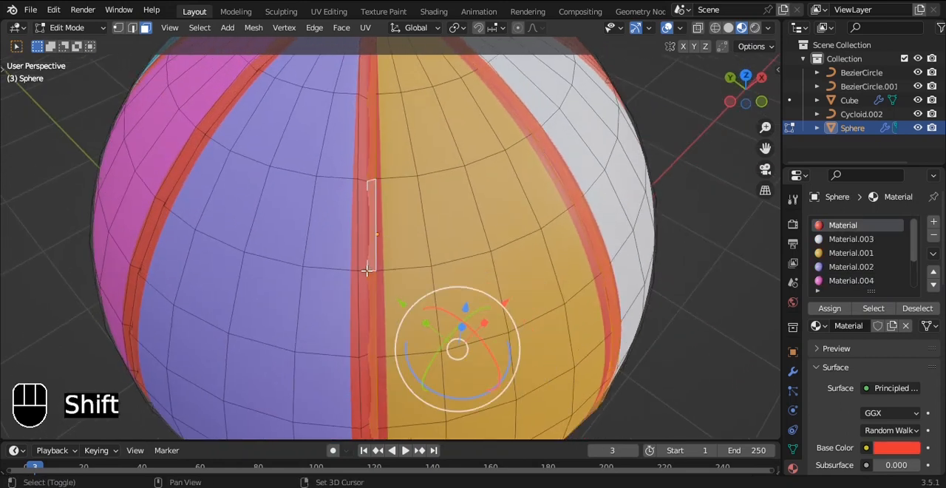
pyautogui.keyDown('alt'); pyautogui.keyDown('shift'); pyautogui.click(363, 274); pyautogui.keyUp('shift'); pyautogui.keyUp('alt')
# Add the seam strips bordering the pink, cyan and green panels to the face selection
pyautogui.keyDown('alt'); pyautogui.moveTo(389, 238); pyautogui.dragTo(380, 200); pyautogui.keyUp('alt')
pyautogui.keyDown('alt'); pyautogui.keyDown('shift'); pyautogui.click(387, 183); pyautogui.keyUp('shift'); pyautogui.keyUp('alt')
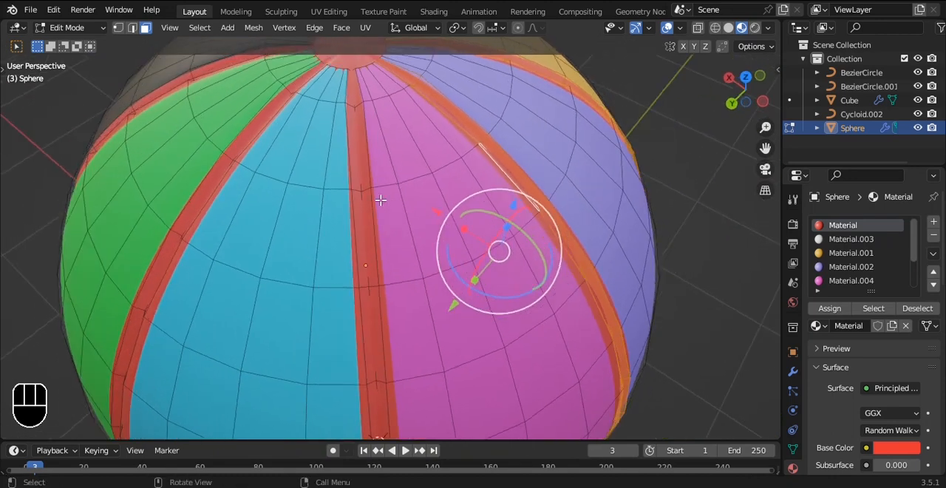
pyautogui.keyDown('alt'); pyautogui.keyDown('shift'); pyautogui.click(365, 189); pyautogui.keyUp('shift'); pyautogui.keyUp('alt')
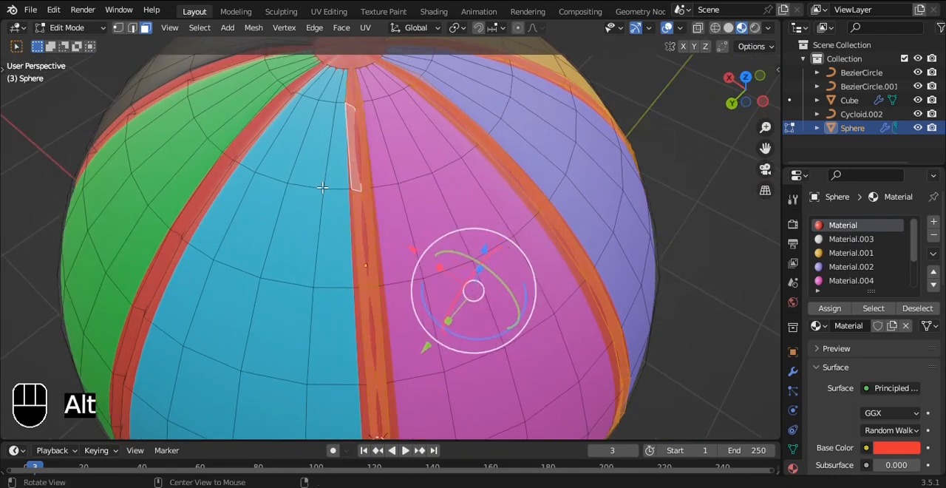
pyautogui.keyDown('alt'); pyautogui.moveTo(359, 189); pyautogui.dragTo(386, 197); pyautogui.keyUp('alt')
pyautogui.keyDown('alt'); pyautogui.keyDown('shift'); pyautogui.click(367, 226); pyautogui.keyUp('shift'); pyautogui.keyUp('alt')
pyautogui.keyDown('alt'); pyautogui.moveTo(339, 226); pyautogui.dragTo(410, 234); pyautogui.keyUp('alt')
pyautogui.keyDown('alt'); pyautogui.keyDown('shift'); pyautogui.click(391, 214); pyautogui.keyUp('shift'); pyautogui.keyUp('alt')
# Add the seam strip between the black and red panels to the selection, undoing wrongly picked loops
pyautogui.keyDown('shift'); pyautogui.doubleClick(410, 237); pyautogui.keyUp('shift')
pyautogui.hotkey('ctrl', 'z')
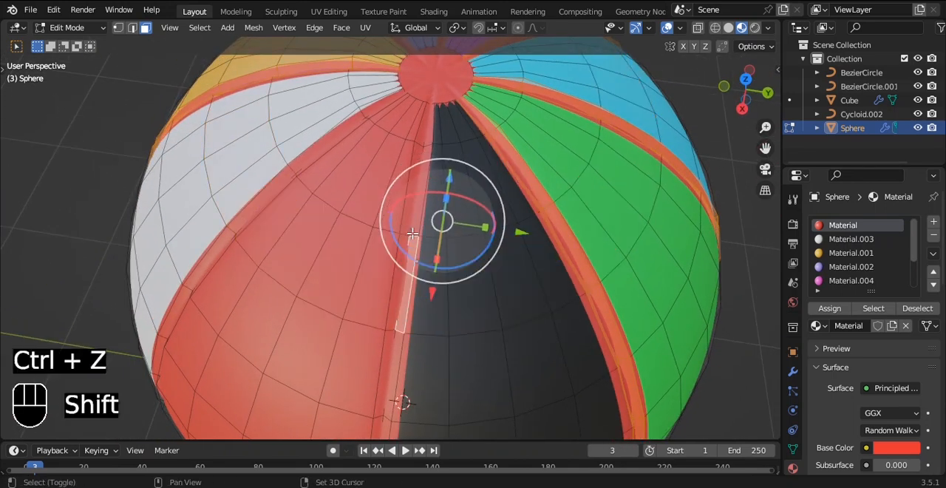
pyautogui.keyDown('shift'); pyautogui.doubleClick(416, 234); pyautogui.keyUp('shift')
pyautogui.hotkey('ctrl', 'z')
pyautogui.keyDown('shift'); pyautogui.doubleClick(417, 234); pyautogui.keyUp('shift')
pyautogui.scroll(4, 502, 232)
pyautogui.hotkey('ctrl', 'z')
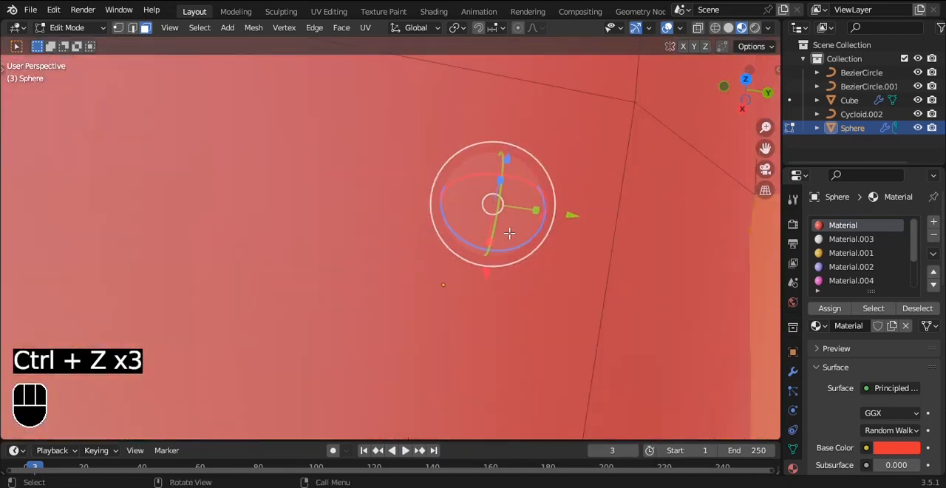
pyautogui.scroll(-2, 509, 232)
pyautogui.keyDown('shift'); pyautogui.click(442, 234); pyautogui.keyUp('shift')
pyautogui.keyDown('shift'); pyautogui.doubleClick(426, 232); pyautogui.keyUp('shift')
pyautogui.scroll(-3, 355, 218)
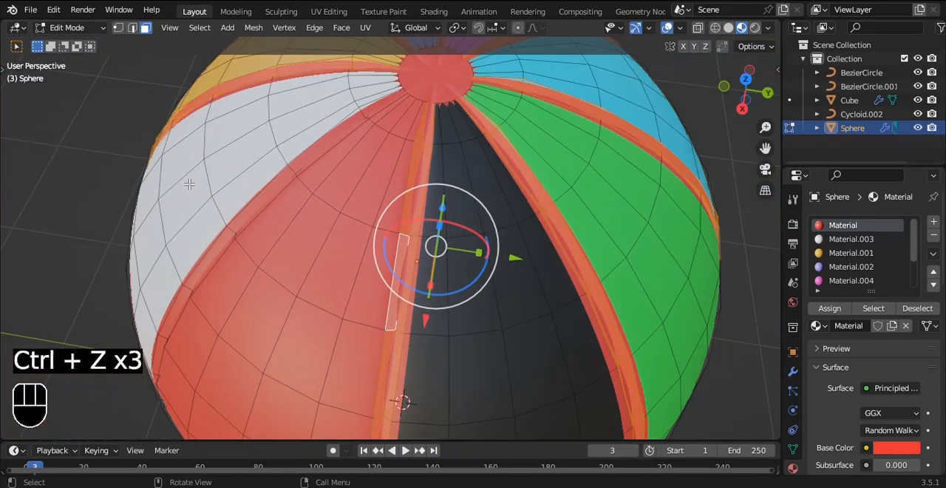
# Add the face loops of the seam strip between the red and white panels to the selection
pyautogui.keyDown('alt'); pyautogui.moveTo(190, 184); pyautogui.dragTo(235, 185); pyautogui.keyUp('alt')
pyautogui.scroll(2, 436, 218)
pyautogui.keyDown('shift'); pyautogui.doubleClick(391, 219); pyautogui.keyUp('shift')
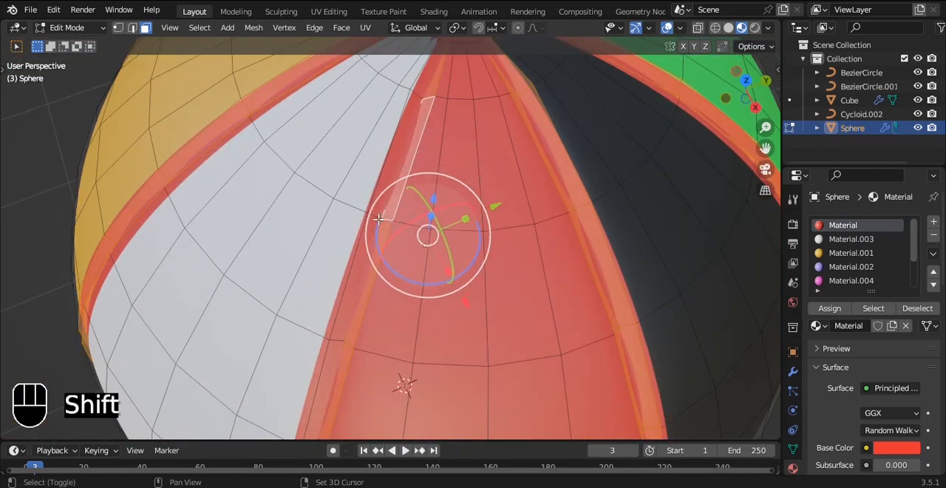
pyautogui.keyDown('shift'); pyautogui.doubleClick(372, 215); pyautogui.keyUp('shift')
# Assign the selected seam strips a new material with a black base color
pyautogui.click(933, 222)
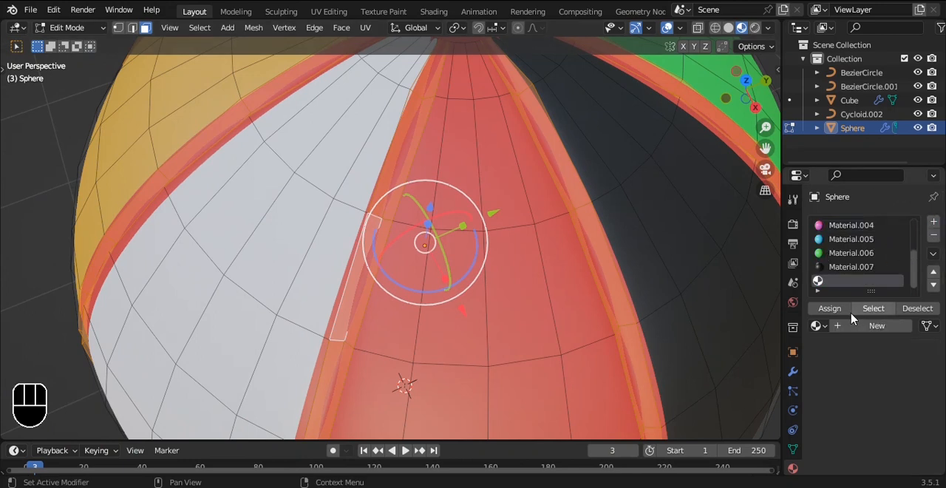
pyautogui.click(828, 309)
pyautogui.click(874, 329)
pyautogui.click(887, 444)
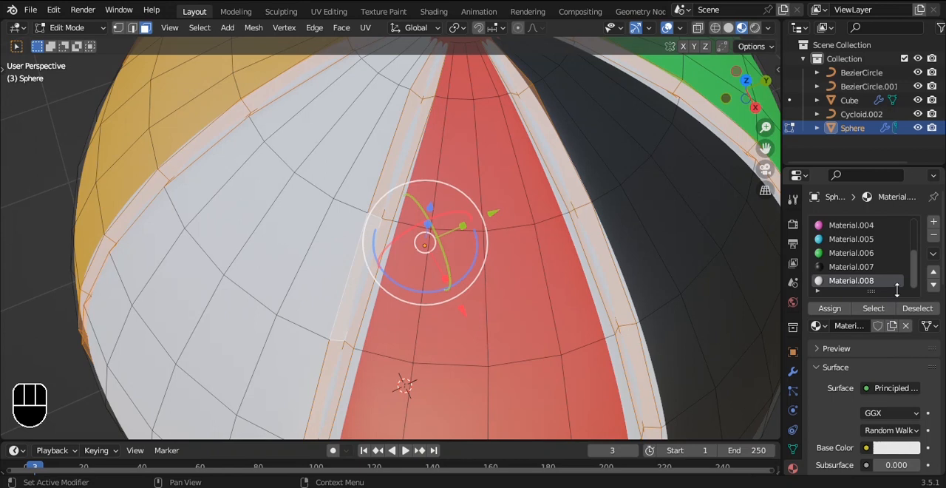
pyautogui.click(902, 444)
pyautogui.moveTo(911, 310); pyautogui.dragTo(909, 363)
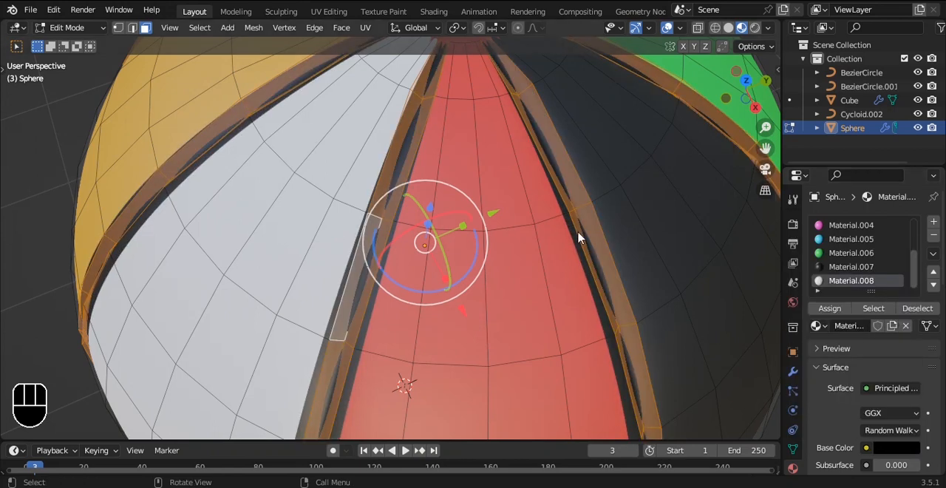
# Return to Object Mode, deselect the envelope and save the file 47.blend
pyautogui.press('Tab')
pyautogui.scroll(-5, 580, 236)
pyautogui.press('`')
pyautogui.click(551, 207)
pyautogui.click(556, 224)
pyautogui.keyDown('shift'); pyautogui.moveTo(474, 280); pyautogui.dragTo(487, 215, button='middle'); pyautogui.keyUp('shift')
pyautogui.moveTo(486, 214); pyautogui.dragTo(468, 227, button='middle')
pyautogui.press('`')
pyautogui.click(409, 190)
pyautogui.scroll(2, 433, 215)
pyautogui.keyDown('shift'); pyautogui.moveTo(472, 265); pyautogui.dragTo(439, 280, button='middle'); pyautogui.keyUp('shift')
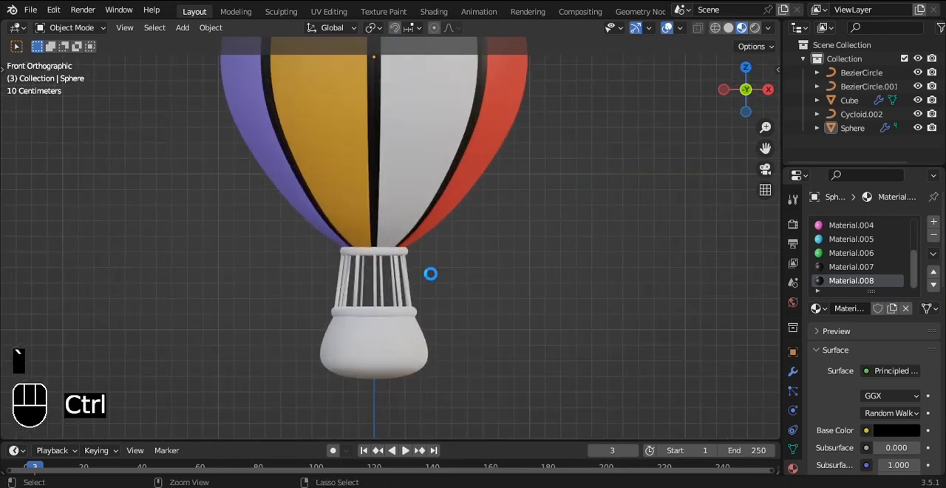
pyautogui.hotkey('ctrl', 's')
# Give the upper ring under the envelope the existing yellow material Material.001
pyautogui.keyDown('shift'); pyautogui.moveTo(427, 250); pyautogui.dragTo(457, 250, button='middle'); pyautogui.keyUp('shift')
pyautogui.scroll(4, 454, 256)
pyautogui.click(443, 268)
pyautogui.keyDown('shift'); pyautogui.moveTo(503, 313); pyautogui.dragTo(502, 273, button='middle'); pyautogui.keyUp('shift')
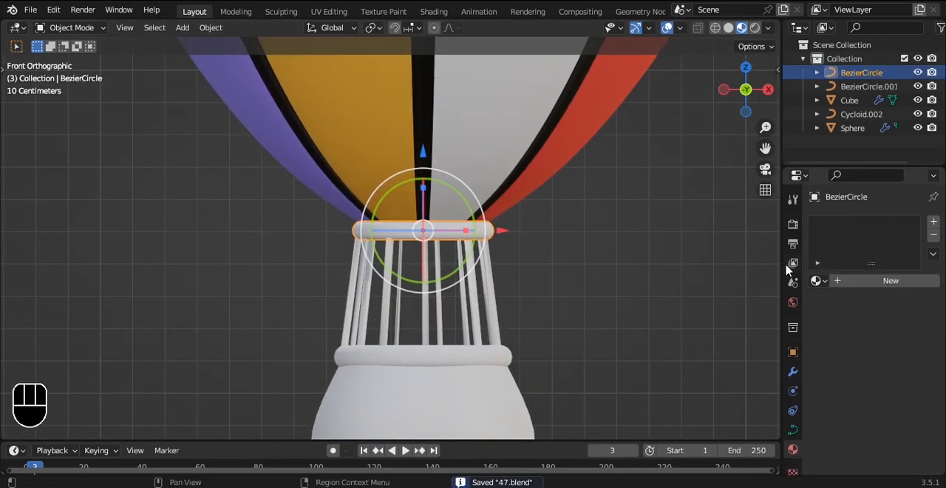
pyautogui.click(818, 279)
pyautogui.click(713, 312)
# Link the upper ring's material to the lower ring on the basket rim
pyautogui.keyDown('shift'); pyautogui.moveTo(504, 361); pyautogui.dragTo(483, 317, button='middle'); pyautogui.keyUp('shift')
pyautogui.click(483, 314)
pyautogui.keyDown('shift'); pyautogui.click(438, 191); pyautogui.keyUp('shift')
pyautogui.hotkey('ctrl', 'l')
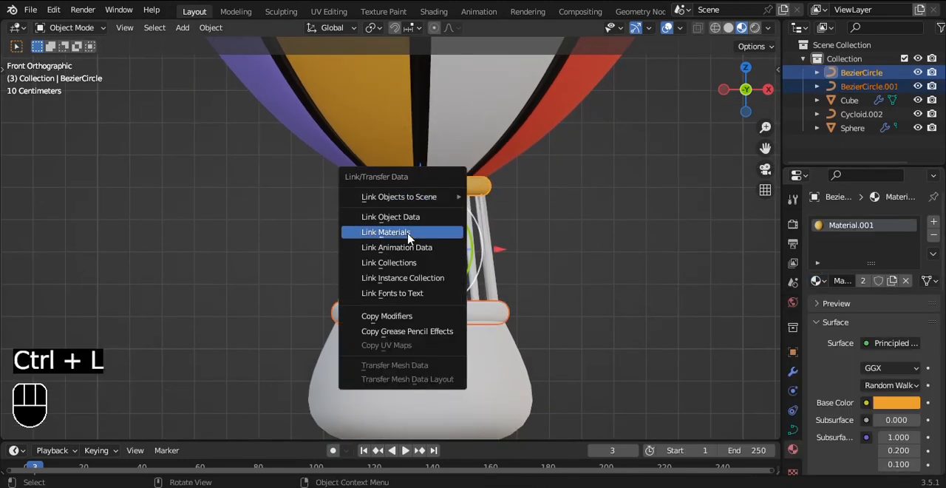
pyautogui.click(411, 235)
# Apply auto smooth shading at 30° to both rings
pyautogui.scroll(3, 450, 185)
pyautogui.rightClick(462, 145)
pyautogui.click(463, 146)
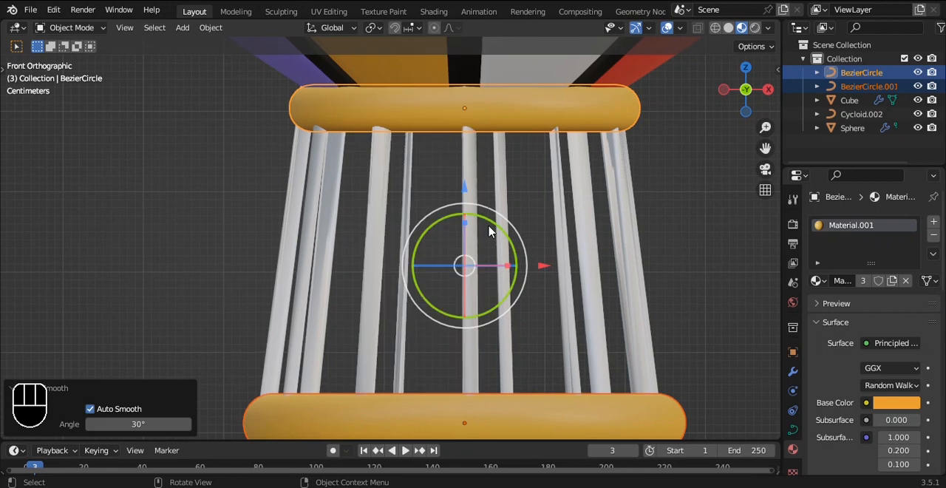
# Give the basket the existing red material named Material
pyautogui.scroll(-2, 507, 298)
pyautogui.keyDown('alt'); pyautogui.keyDown('shift'); pyautogui.moveTo(507, 297); pyautogui.dragTo(504, 231); pyautogui.keyUp('shift'); pyautogui.keyUp('alt')
pyautogui.click(475, 329)
pyautogui.keyDown('alt'); pyautogui.keyDown('shift'); pyautogui.moveTo(475, 329); pyautogui.dragTo(465, 314); pyautogui.keyUp('shift'); pyautogui.keyUp('alt')
pyautogui.click(818, 280)
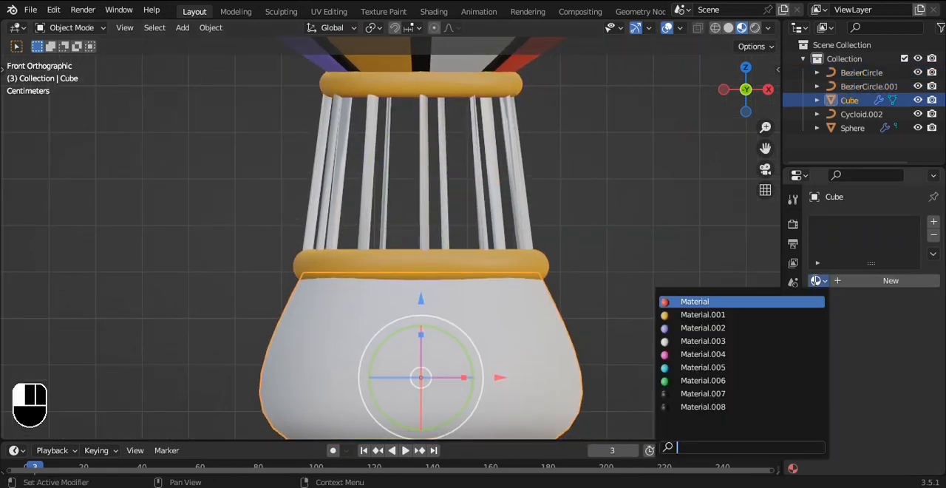
pyautogui.click(720, 301)
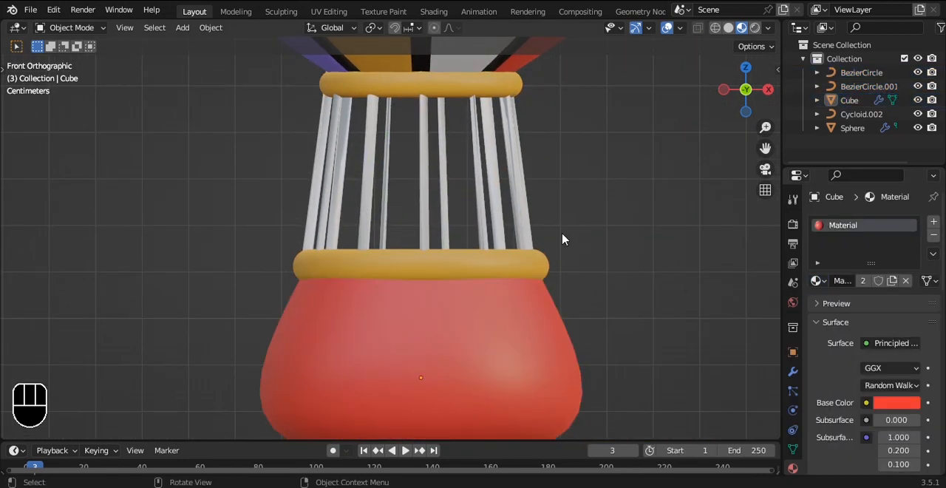
# Add a camera and align it to the front view of the whole balloon
pyautogui.moveTo(559, 238); pyautogui.dragTo(500, 126, button='middle')
pyautogui.scroll(-3, 499, 127)
pyautogui.press('`')
pyautogui.click(469, 136)
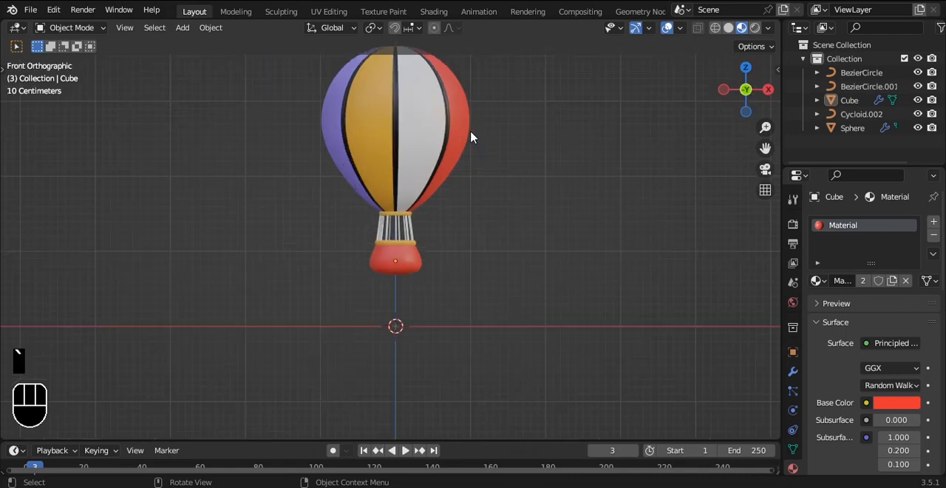
pyautogui.hotkey('shift', 'a')
pyautogui.click(419, 337)
pyautogui.press('ctrl+alt+KP_0')
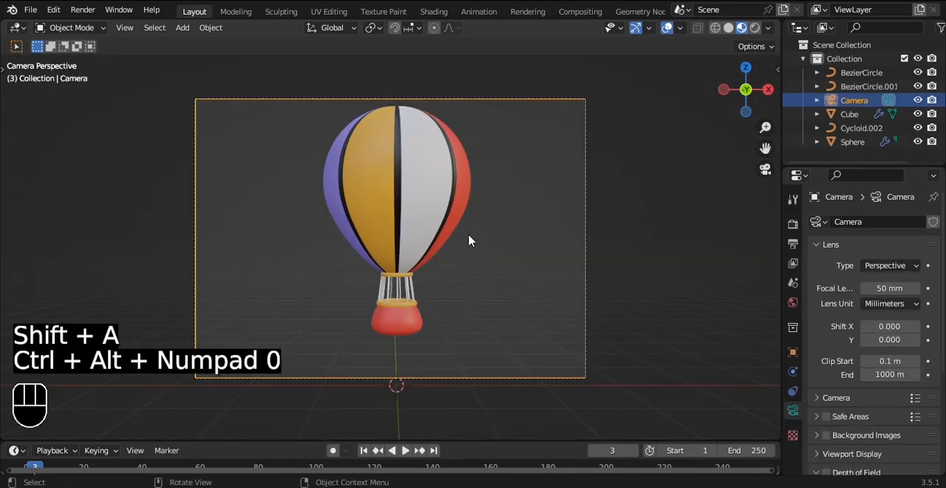
# Lock the camera to the view and orbit it to frame the balloon at an angle from slightly above
pyautogui.press('q')
pyautogui.keyDown('alt'); pyautogui.keyDown('shift'); pyautogui.moveTo(470, 234); pyautogui.dragTo(465, 247); pyautogui.keyUp('shift'); pyautogui.keyUp('alt')
pyautogui.keyDown('alt'); pyautogui.moveTo(528, 184); pyautogui.dragTo(505, 199); pyautogui.keyUp('alt')
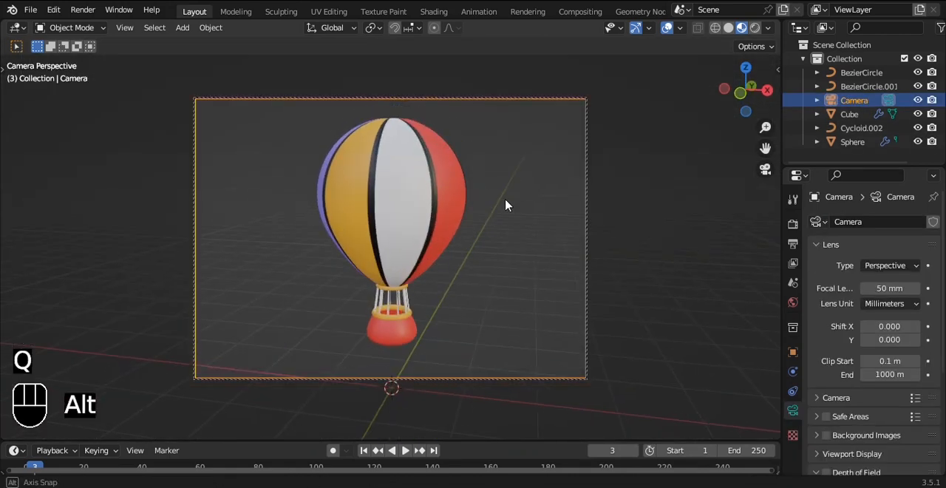
# Unlock the camera from the view and split the viewport into a rendered camera view and a solid-shaded working view
pyautogui.press('q')
pyautogui.click(505, 201)
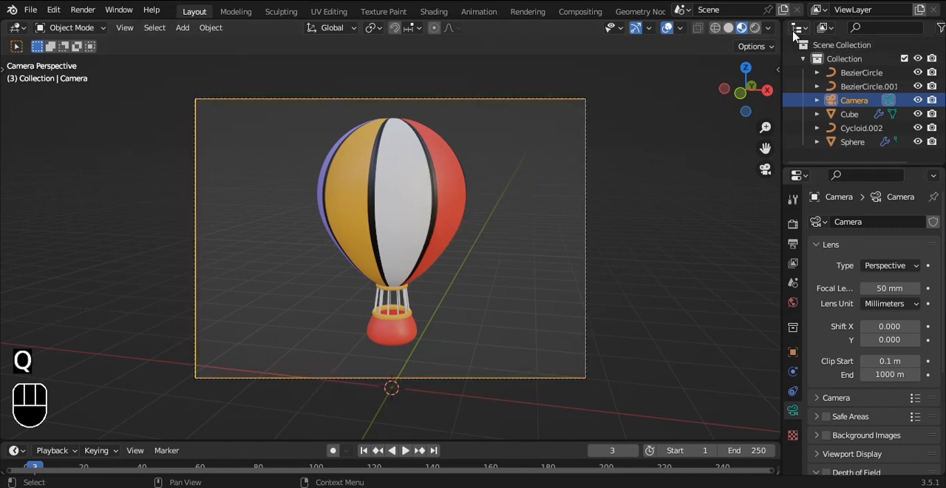
pyautogui.click(755, 27)
pyautogui.moveTo(777, 22)
pyautogui.mouseDown()
pyautogui.moveTo(597, 60)
pyautogui.moveTo(293, 63)
pyautogui.mouseUp()
pyautogui.press('Home')
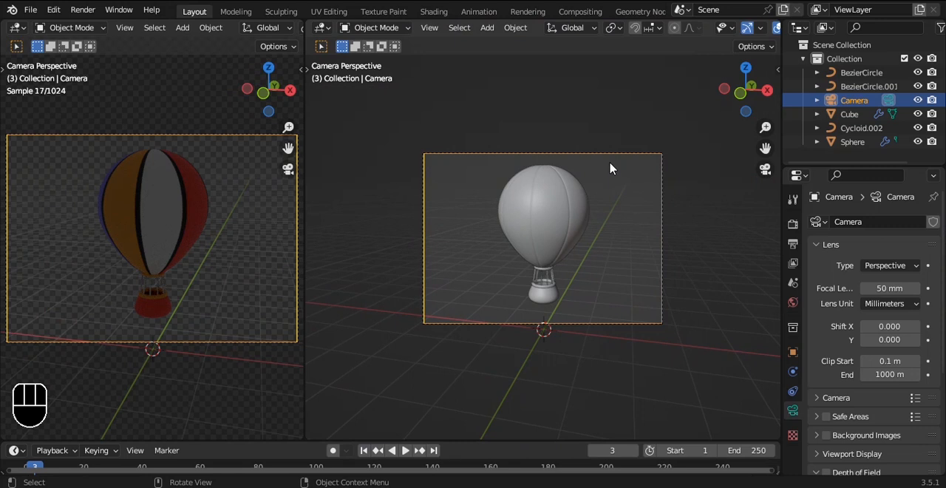
pyautogui.press('q')
pyautogui.click(150, 102)
# Add an area light at the world origin, working from the right view
pyautogui.keyDown('alt'); pyautogui.moveTo(678, 176); pyautogui.dragTo(592, 195, button='middle'); pyautogui.keyUp('alt')
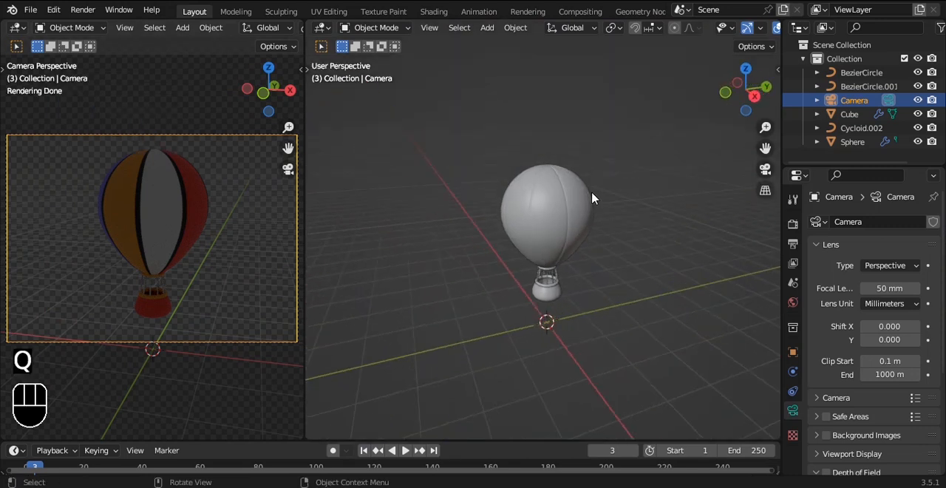
pyautogui.press('`')
pyautogui.click(667, 169)
pyautogui.hotkey('shift', 'a')
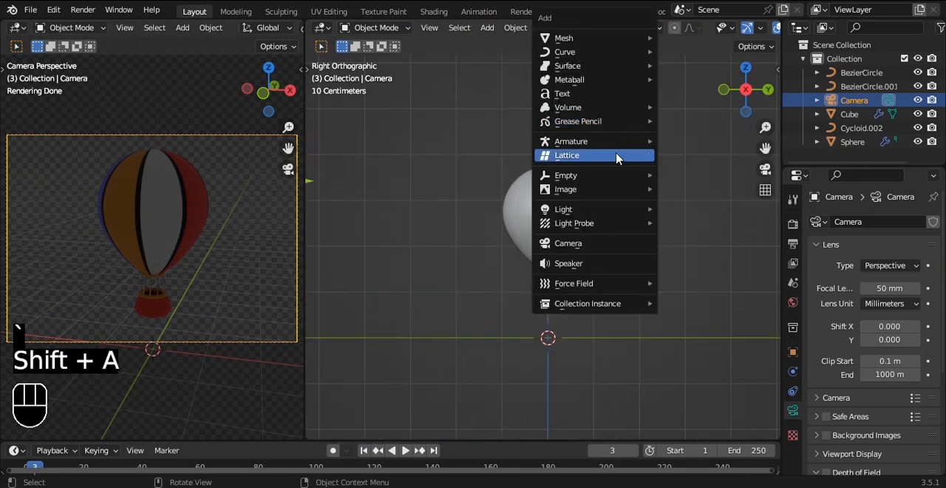
pyautogui.moveTo(571, 213)
pyautogui.click(693, 252)
pyautogui.scroll(-3, 579, 201)
pyautogui.keyDown('shift'); pyautogui.moveTo(579, 201); pyautogui.dragTo(599, 215, button='middle'); pyautogui.keyUp('shift')
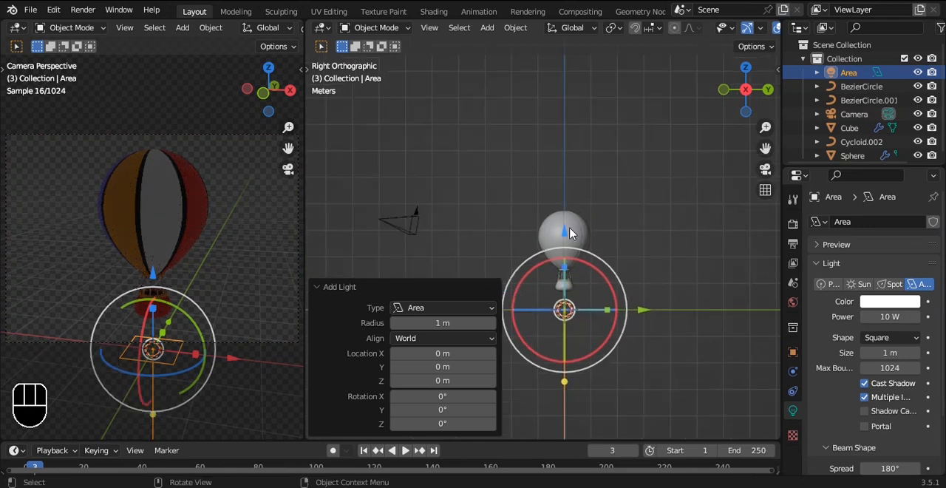
# Raise the area light along Z above the balloon and scale it up by about 4.33
pyautogui.moveTo(568, 227); pyautogui.dragTo(579, 67)
pyautogui.press('s')
pyautogui.click(744, 141)
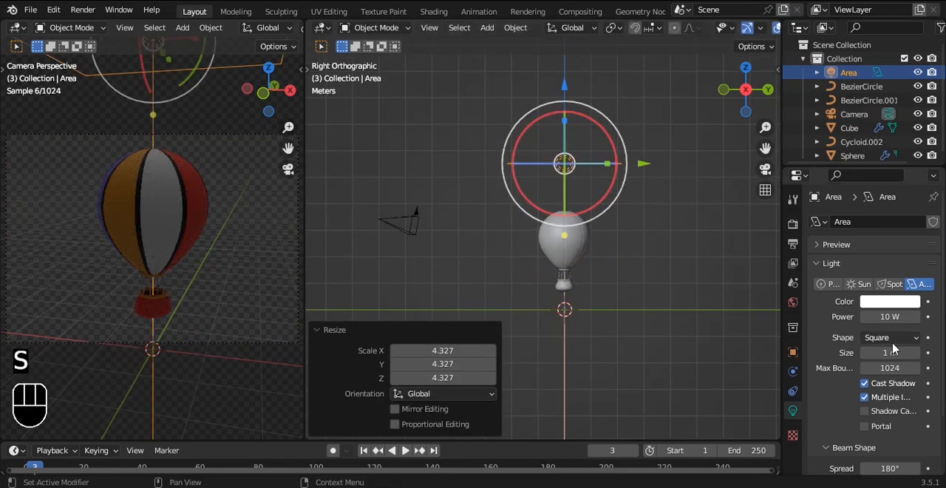
# Set the area light's shape to Disk and its power to 100 W, and save the file
pyautogui.click(892, 338)
pyautogui.click(877, 386)
pyautogui.moveTo(582, 204); pyautogui.dragTo(593, 246, button='middle')
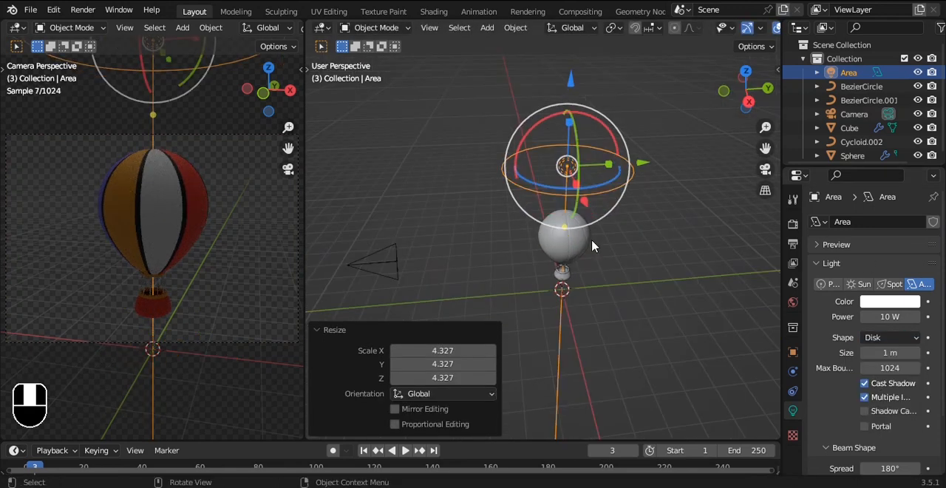
pyautogui.click(889, 317)
pyautogui.write('100')
pyautogui.press('Return')
pyautogui.press('ctrl')
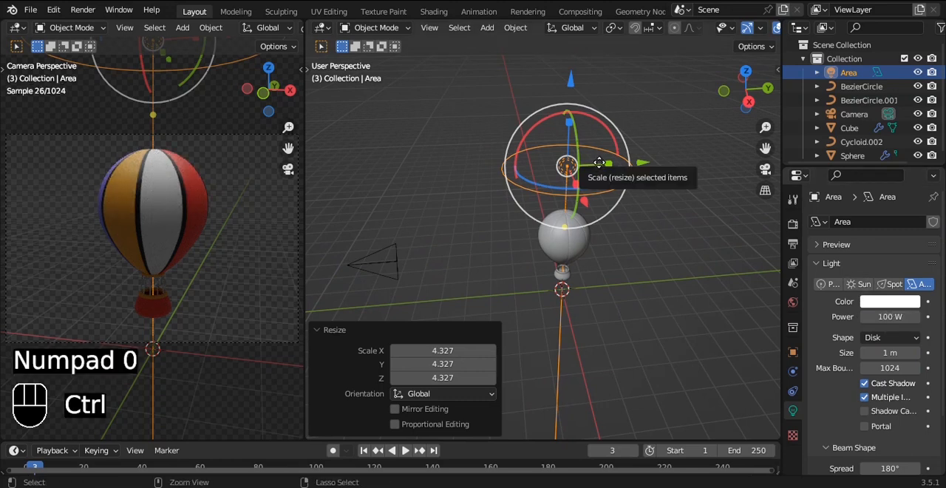
pyautogui.hotkey('ctrl', 's')
# Duplicate the area light along X in the top view and move the copy along Y in front of the balloon
pyautogui.press('`')
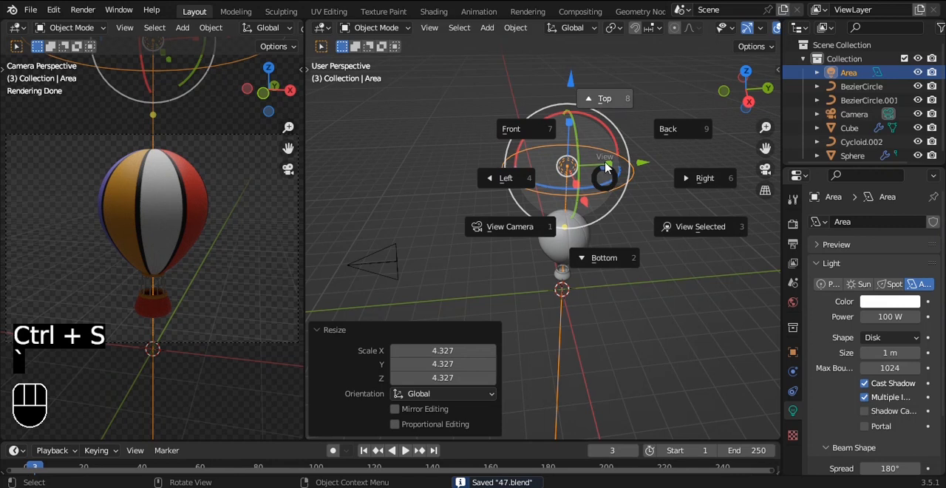
pyautogui.click(605, 99)
pyautogui.hotkey('shift', 'd')
pyautogui.press('x')
pyautogui.click(707, 155)
pyautogui.moveTo(643, 168); pyautogui.dragTo(644, 283)
pyautogui.moveTo(643, 283); pyautogui.dragTo(683, 391, button='middle')
pyautogui.hotkey('shift', 't')
# Tilt the duplicated light toward the balloon from the front and right views, including a 41.6° rotation about X
pyautogui.press('`')
pyautogui.click(563, 210)
pyautogui.keyDown('alt'); pyautogui.moveTo(612, 251); pyautogui.dragTo(677, 175); pyautogui.keyUp('alt')
pyautogui.press('`')
pyautogui.click(723, 181)
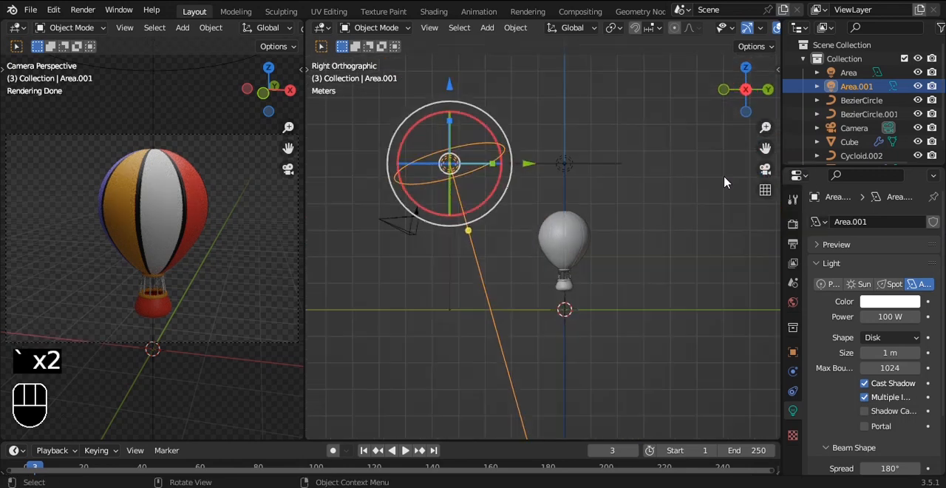
pyautogui.moveTo(485, 126); pyautogui.dragTo(705, 214)
# Rotate the duplicated light 23.5° about Z toward the balloon, set its power to 500 W and save the file
pyautogui.press('`')
pyautogui.click(608, 163)
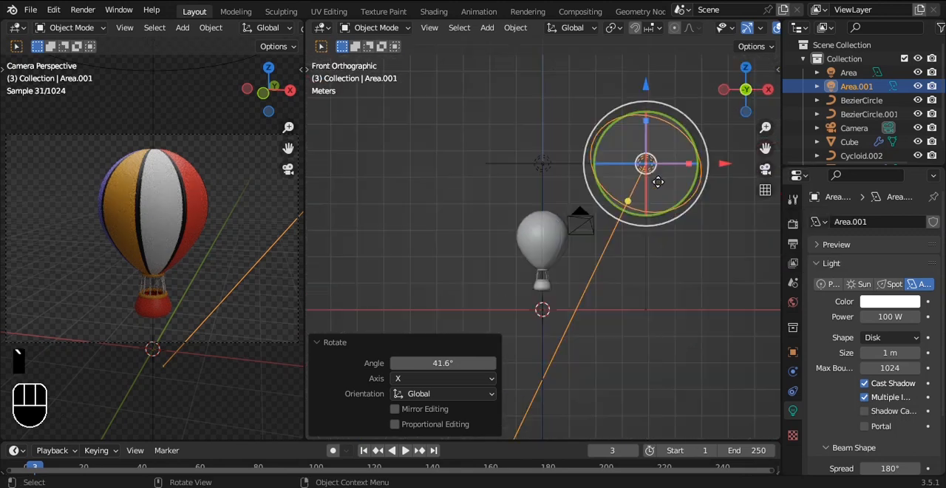
pyautogui.press('`')
pyautogui.click(586, 186)
pyautogui.keyDown('alt'); pyautogui.moveTo(586, 186); pyautogui.dragTo(667, 201); pyautogui.keyUp('alt')
pyautogui.press('`')
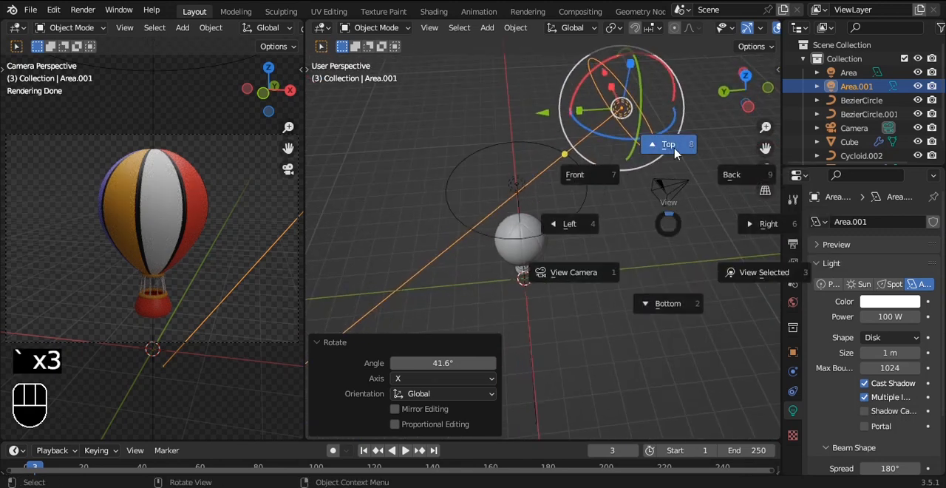
pyautogui.click(668, 144)
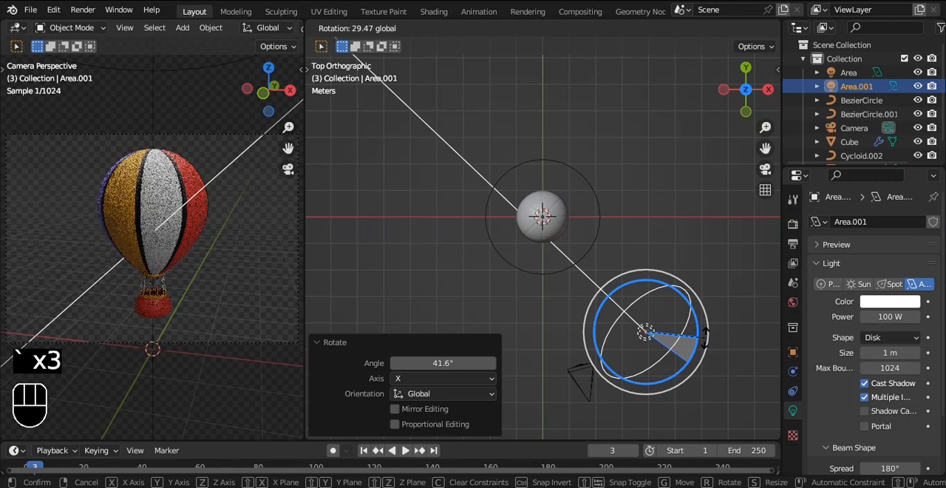
pyautogui.click(705, 350)
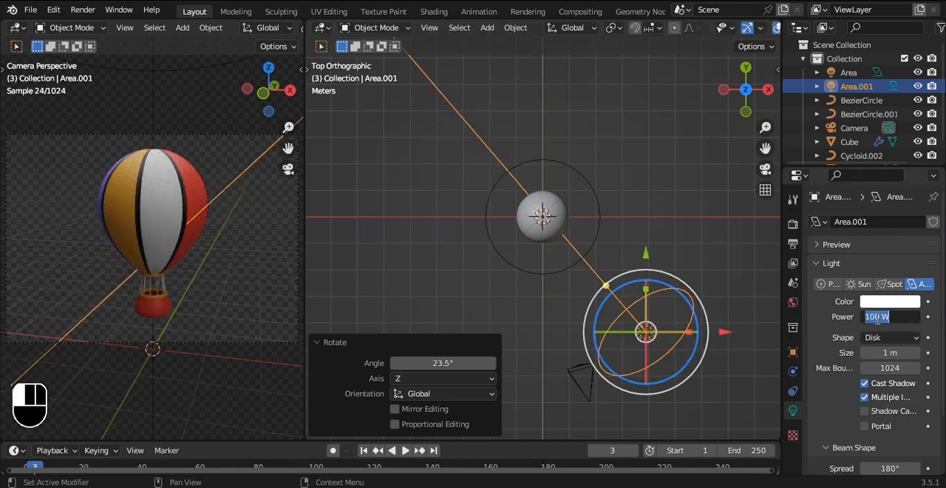
pyautogui.hotkey('ctrl', 's')
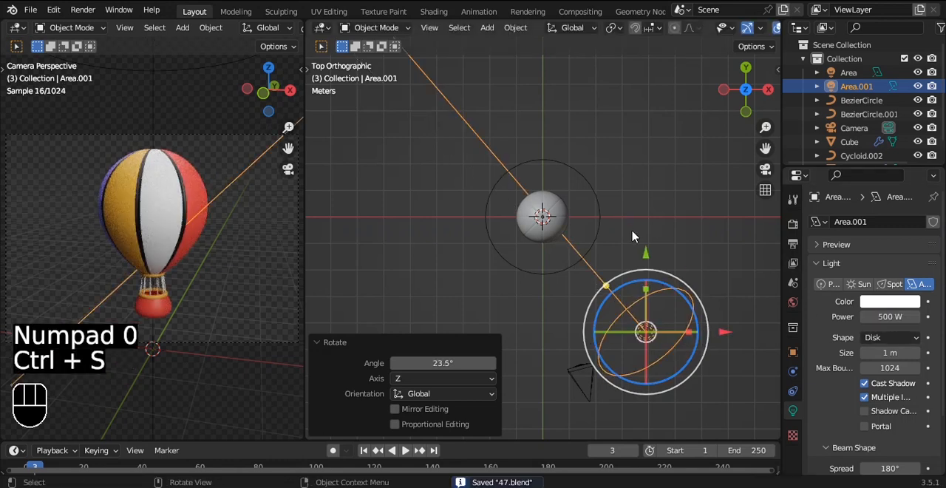
# Duplicate the 500 W light about -8.89 m along X and rotate the copy about Z toward the balloon
pyautogui.hotkey('shift', 'd')
pyautogui.press('x')
pyautogui.click(441, 233)
pyautogui.keyDown('alt'); pyautogui.keyDown('shift'); pyautogui.moveTo(471, 232); pyautogui.dragTo(533, 192); pyautogui.keyUp('shift'); pyautogui.keyUp('alt')
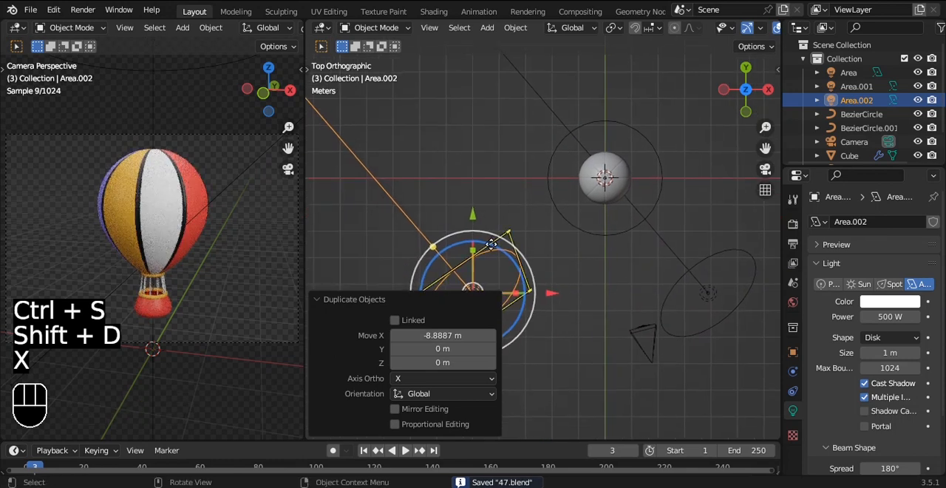
pyautogui.press('r')
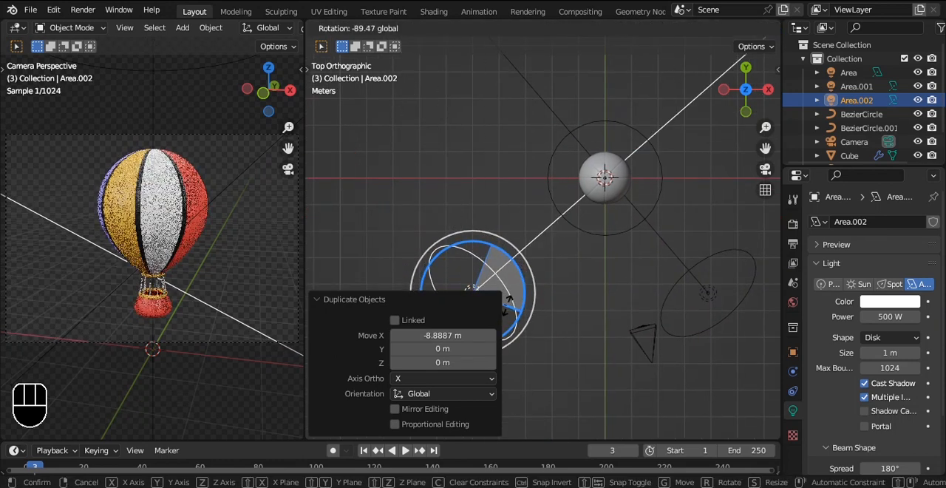
pyautogui.click(516, 304)
# Move the third light along Y closer to the balloon's level and rotate it -12.9° about Z
pyautogui.press('g')
pyautogui.moveTo(483, 176); pyautogui.dragTo(484, 156)
pyautogui.moveTo(521, 224); pyautogui.dragTo(528, 235)
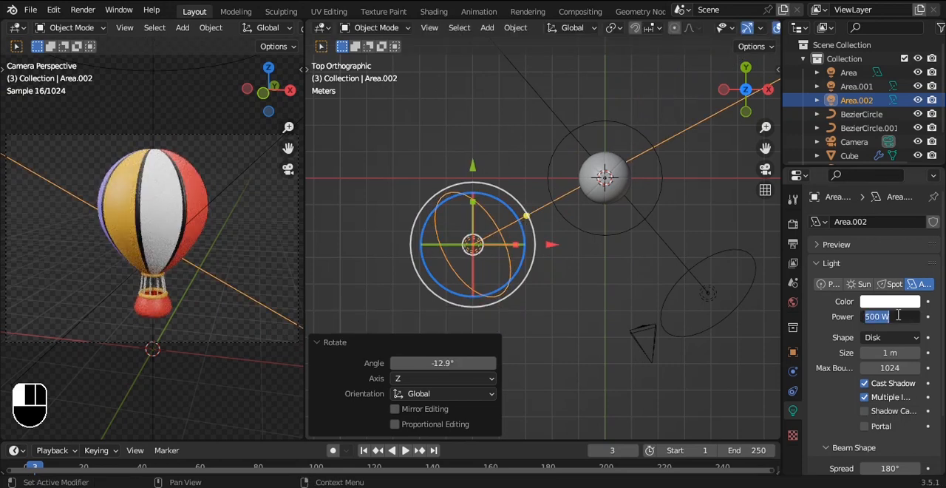
# Set the third light's power to 200 W and save the file
pyautogui.write('0')
pyautogui.press('Return')
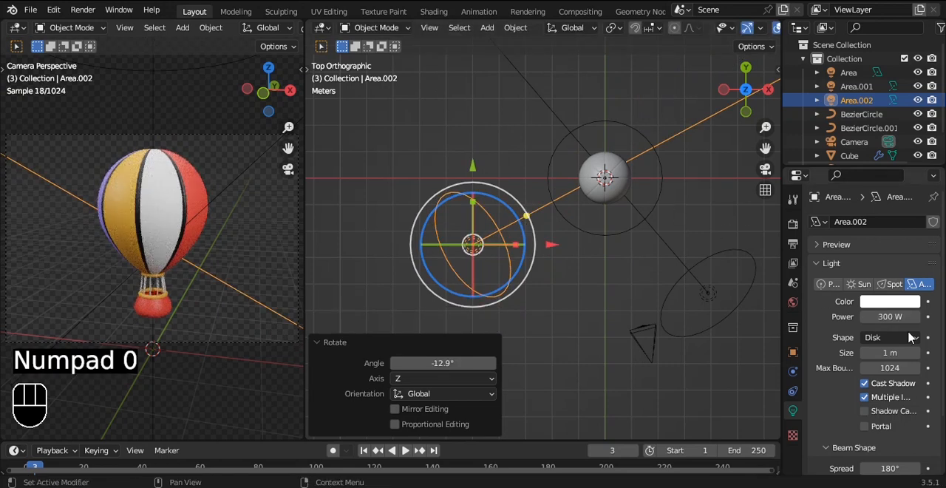
pyautogui.press('Return')
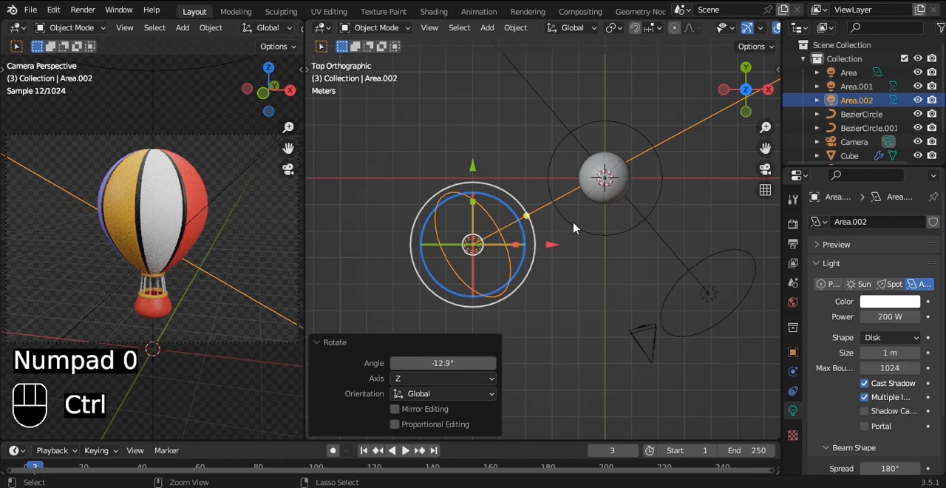
pyautogui.hotkey('ctrl', 's')
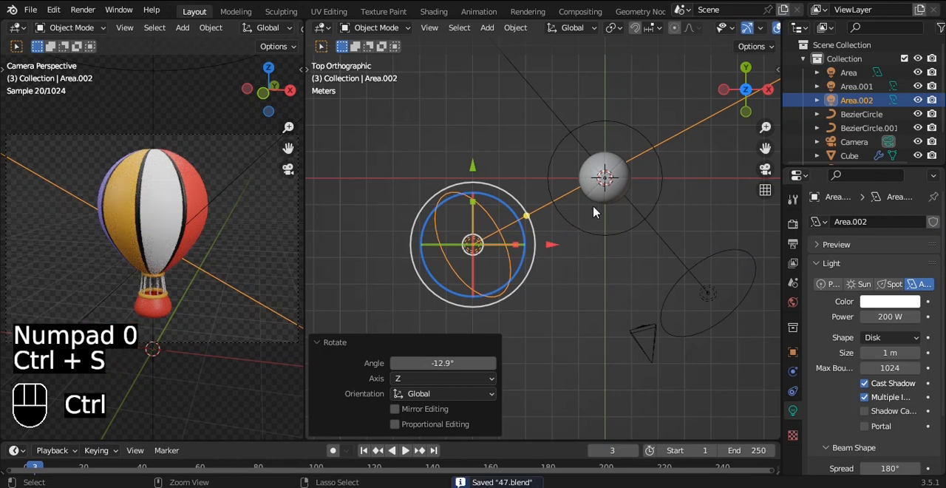
# Set the Cycles render device to GPU Compute and enable viewport denoising
pyautogui.click(792, 222)
pyautogui.click(884, 256)
pyautogui.click(887, 288)
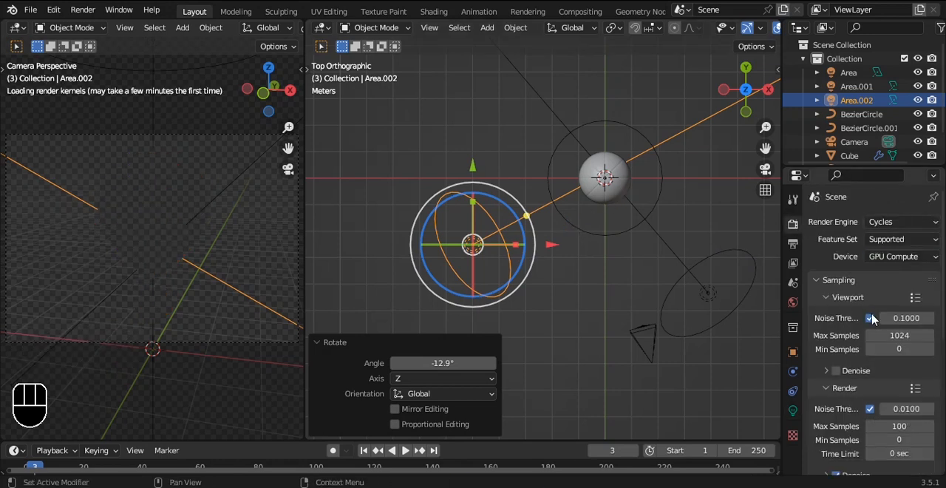
pyautogui.click(845, 369)
# Set the color management look to Very High Contrast and save the file
pyautogui.scroll(-8, 846, 364)
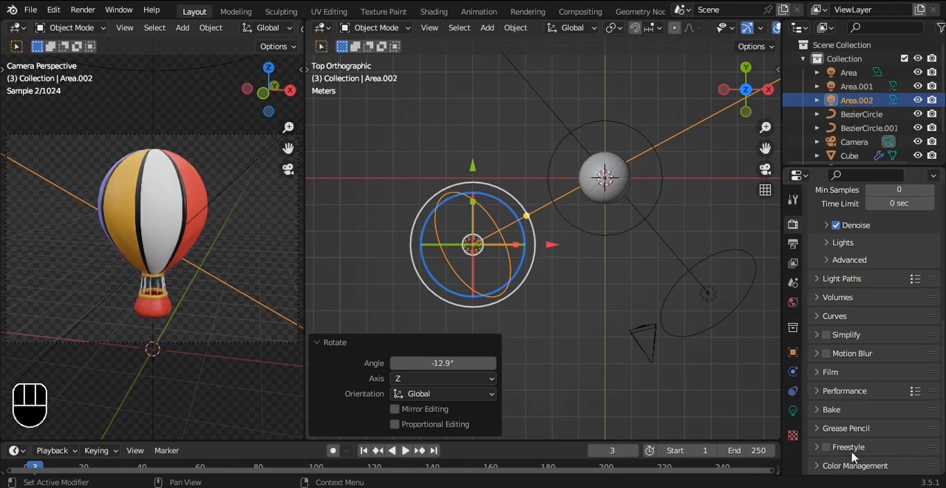
pyautogui.click(850, 465)
pyautogui.scroll(-5, 876, 428)
pyautogui.click(891, 393)
pyautogui.click(857, 361)
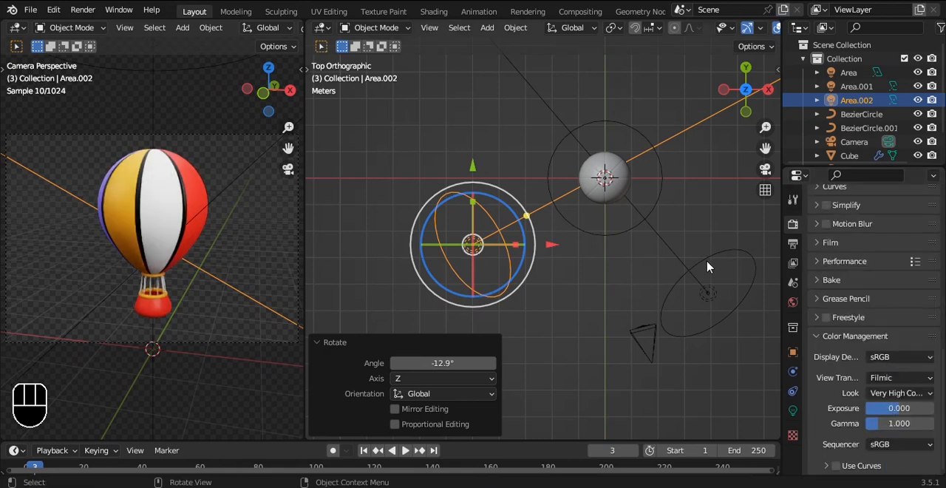
pyautogui.hotkey('ctrl', 's')
# Duplicate the light above the balloon about 4.56 m along Y in the top view, placing the copy behind the balloon
pyautogui.scroll(-2, 630, 131)
pyautogui.press('`')
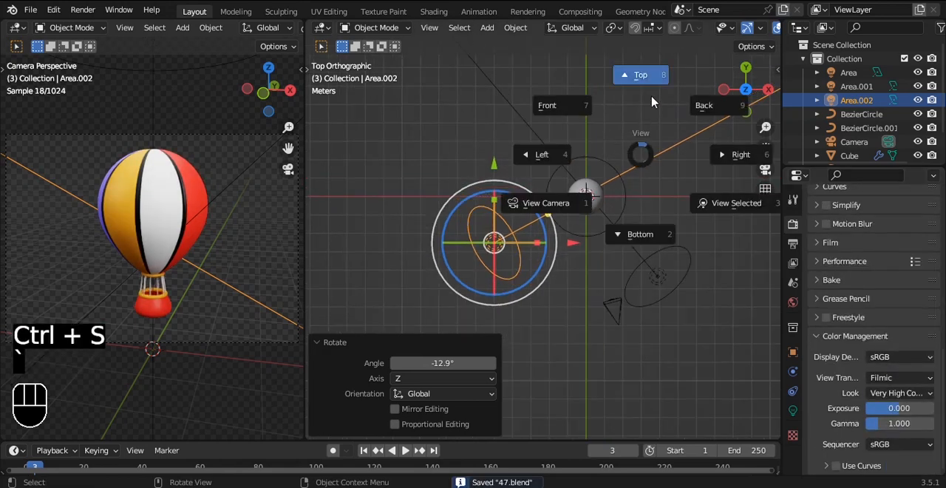
pyautogui.click(653, 101)
pyautogui.keyDown('alt'); pyautogui.keyDown('shift'); pyautogui.moveTo(617, 163); pyautogui.dragTo(598, 192); pyautogui.keyUp('shift'); pyautogui.keyUp('alt')
pyautogui.click(591, 198)
pyautogui.hotkey('shift', 'd')
pyautogui.press('y')
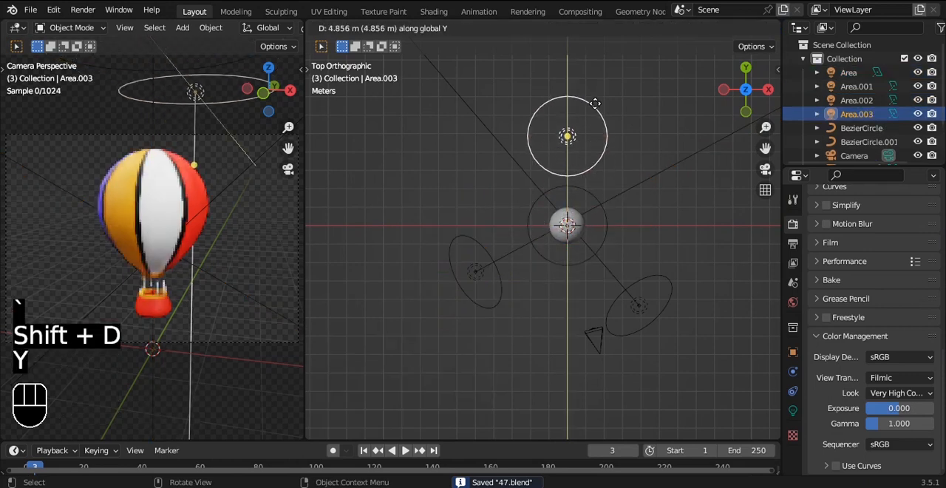
pyautogui.click(597, 116)
# Rotate the rear light toward the balloon in the right view and lower it along Z
pyautogui.keyDown('alt'); pyautogui.moveTo(608, 169); pyautogui.dragTo(544, 125); pyautogui.keyUp('alt')
pyautogui.press('`')
pyautogui.click(621, 133)
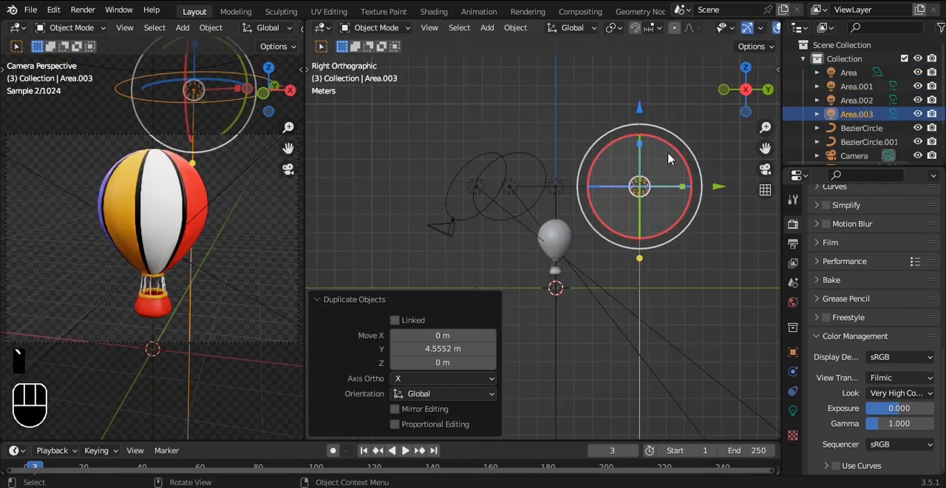
pyautogui.press('r')
pyautogui.click(667, 229)
pyautogui.press('g')
pyautogui.press('z')
pyautogui.click(641, 176)
# Aim the rear light at the balloon from one side, move it about -2.23 m along X and scale it down
pyautogui.keyDown('alt'); pyautogui.moveTo(641, 176); pyautogui.dragTo(739, 255); pyautogui.keyUp('alt')
pyautogui.keyDown('alt'); pyautogui.moveTo(678, 190); pyautogui.dragTo(593, 28); pyautogui.keyUp('alt')
pyautogui.moveTo(637, 152); pyautogui.dragTo(701, 229)
pyautogui.moveTo(674, 182); pyautogui.dragTo(732, 197)
pyautogui.moveTo(704, 138); pyautogui.dragTo(703, 174)
pyautogui.keyDown('alt'); pyautogui.keyDown('shift'); pyautogui.moveTo(679, 179); pyautogui.dragTo(621, 200); pyautogui.keyUp('shift'); pyautogui.keyUp('alt')
pyautogui.moveTo(617, 113)
pyautogui.mouseDown()
pyautogui.moveTo(612, 134)
pyautogui.moveTo(614, 124)
pyautogui.mouseUp()
pyautogui.moveTo(668, 212); pyautogui.dragTo(625, 195)
pyautogui.press('s')
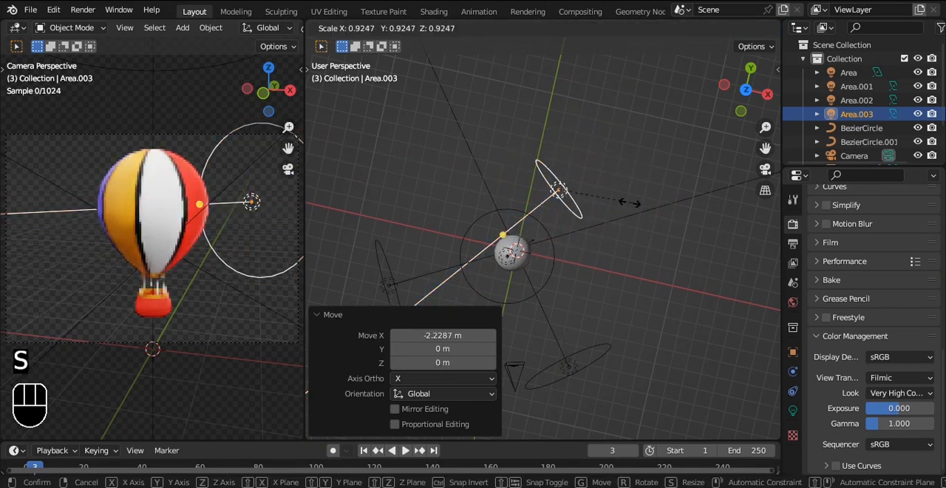
pyautogui.click(603, 206)
# Save the file and render the camera image
pyautogui.hotkey('ctrl', 's')
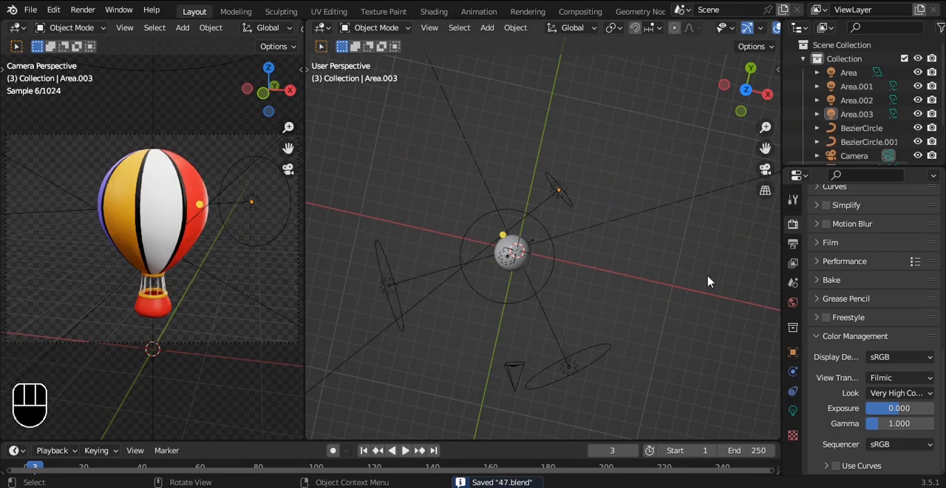
pyautogui.press('F12')
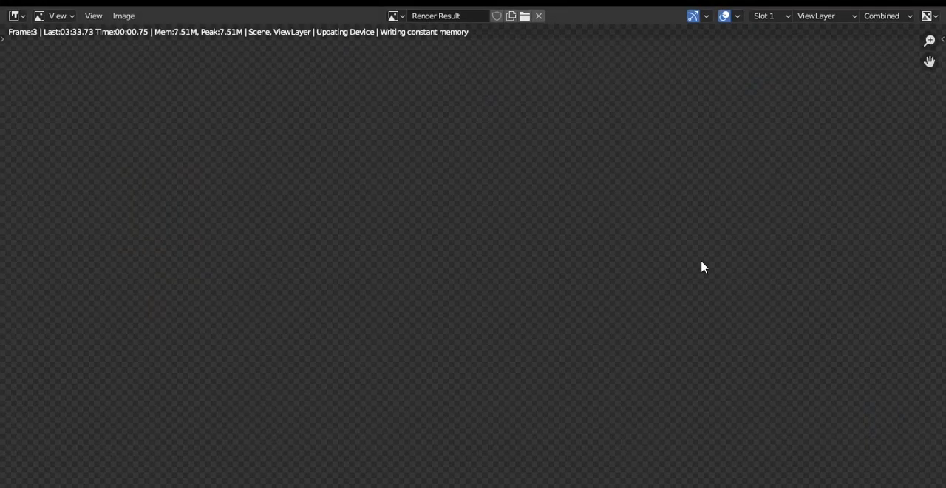